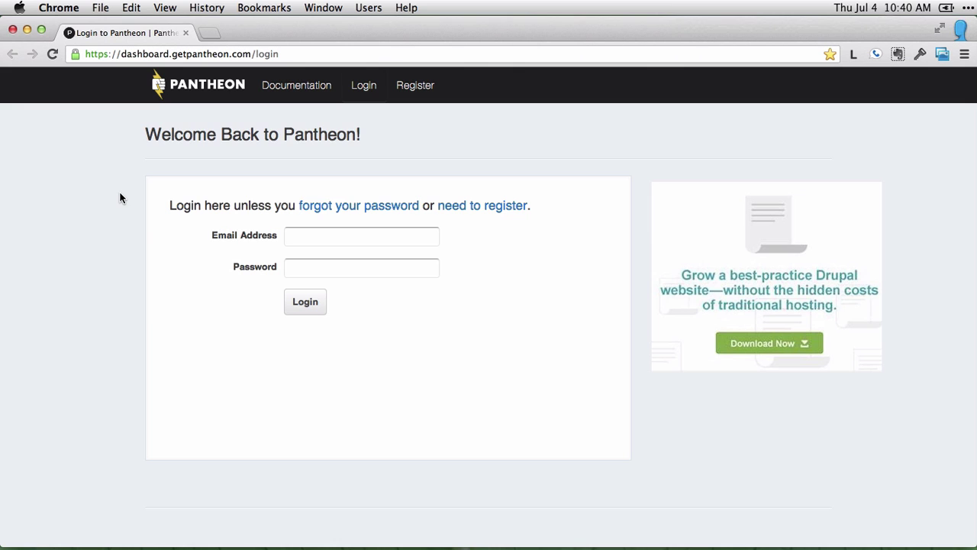
# Log in to Pantheon using the browser's saved email and password
pyautogui.click(308, 233)
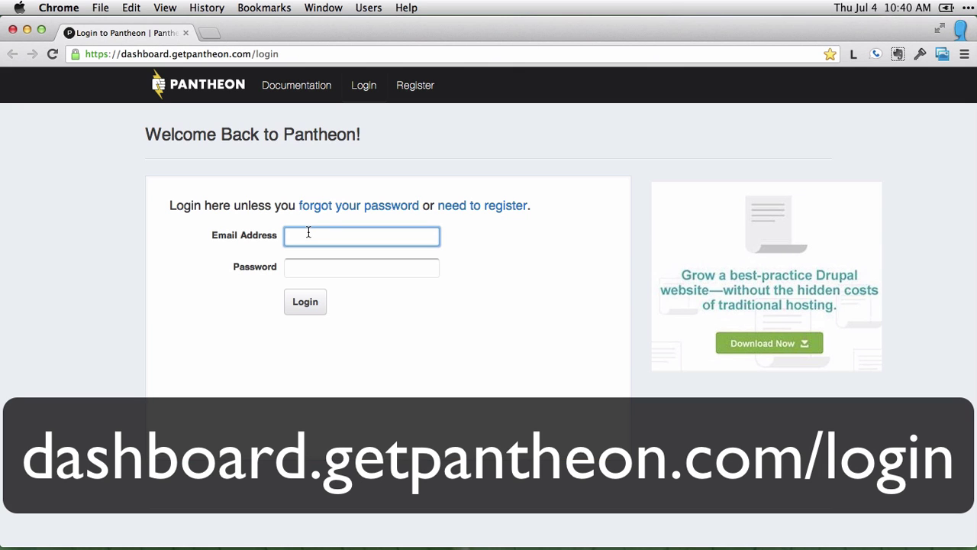
pyautogui.press('super+backslash')
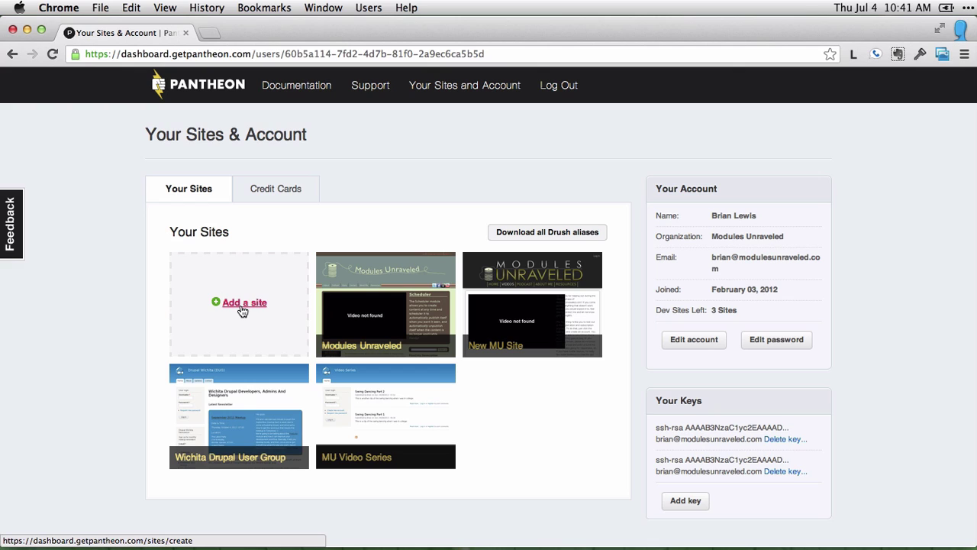
# Add a new site named 'Test Mu Site' with the development URL test-mu-site
pyautogui.click(243, 308)
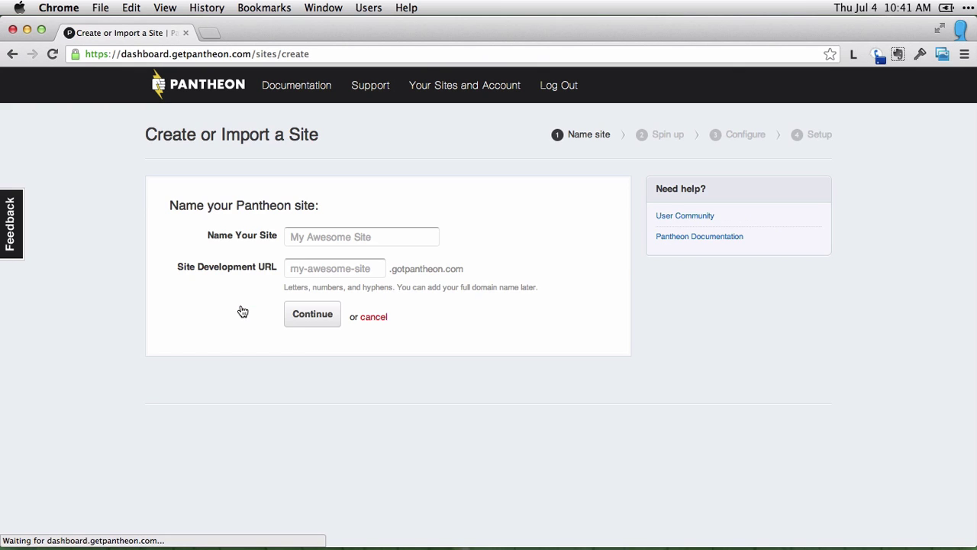
pyautogui.click(316, 239)
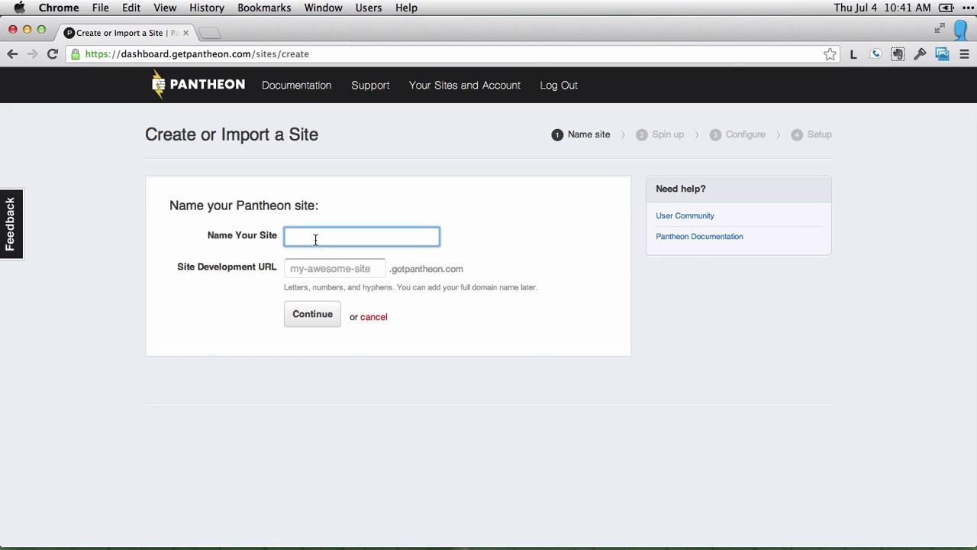
pyautogui.write('Test Mu Site')
pyautogui.press('Tab')
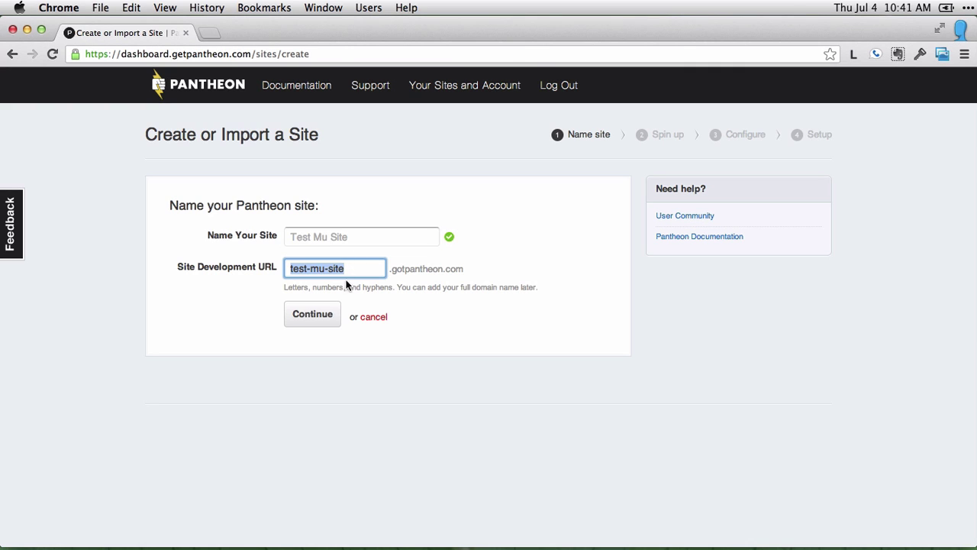
pyautogui.click(311, 321)
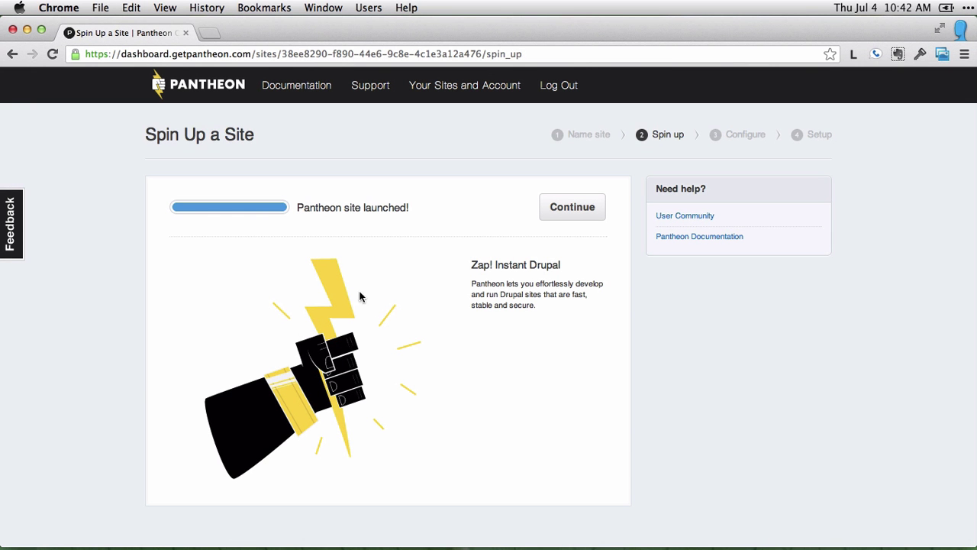
# Browse the start options and install Drupal 7 core on the new site
pyautogui.click(584, 207)
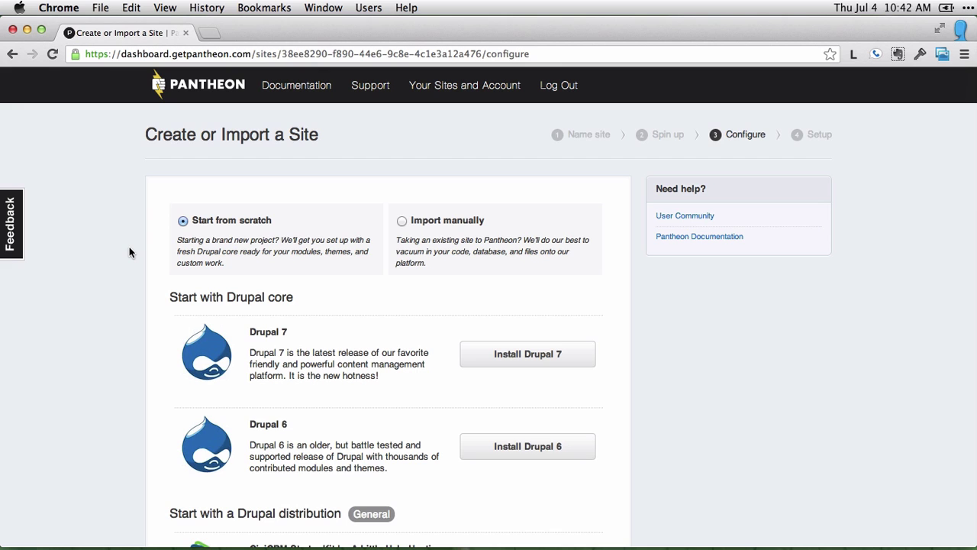
pyautogui.scroll(-3, 129, 248)
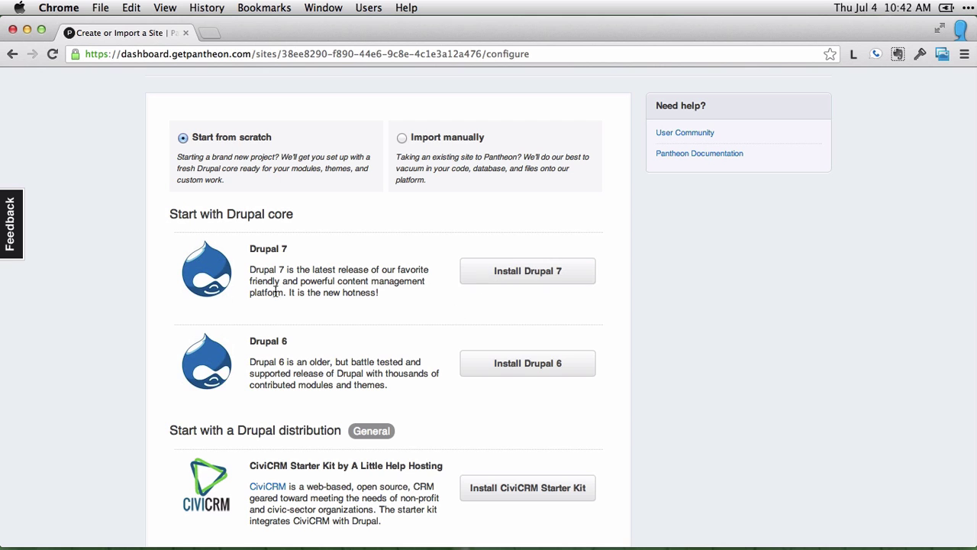
pyautogui.scroll(-10, 130, 294)
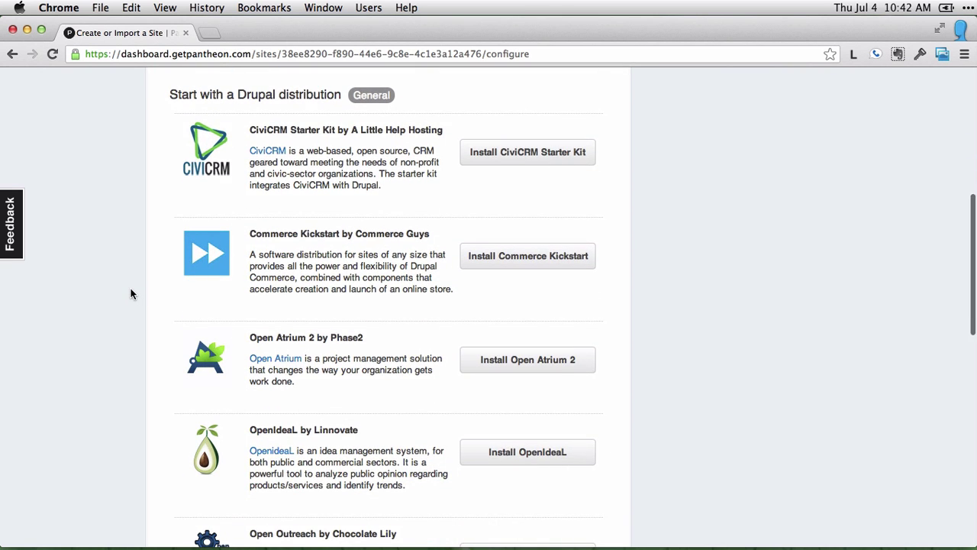
pyautogui.scroll(-9, 131, 294)
pyautogui.scroll(-10, 130, 294)
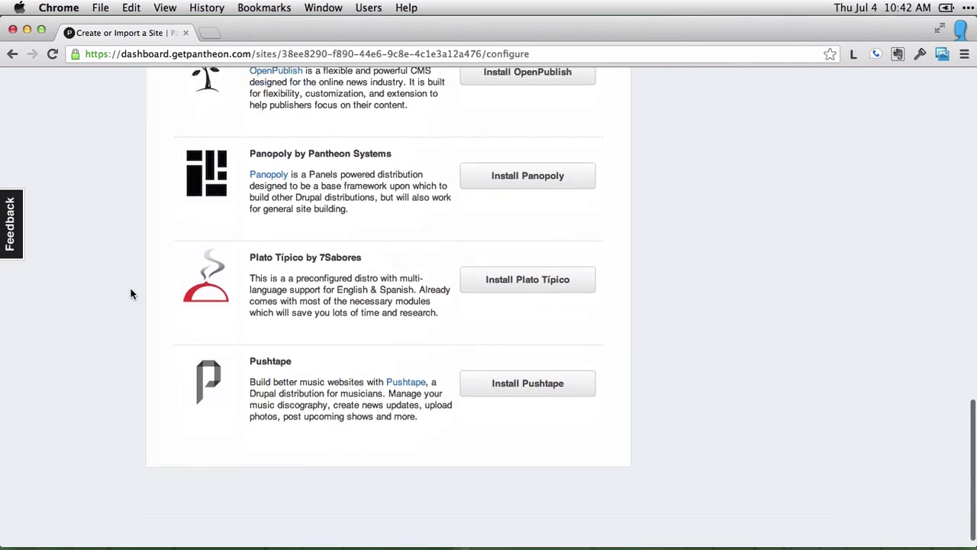
pyautogui.scroll(5, 131, 294)
pyautogui.scroll(20, 130, 294)
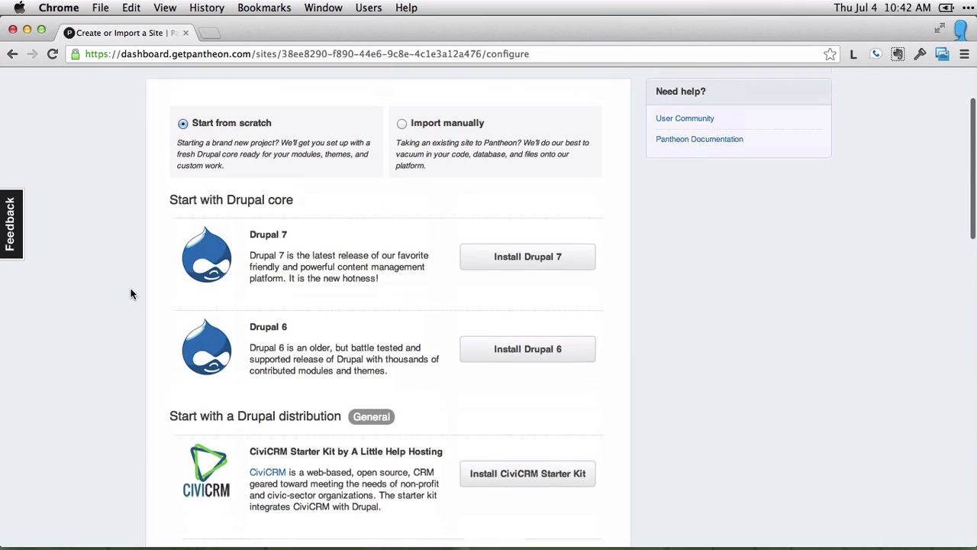
pyautogui.click(545, 269)
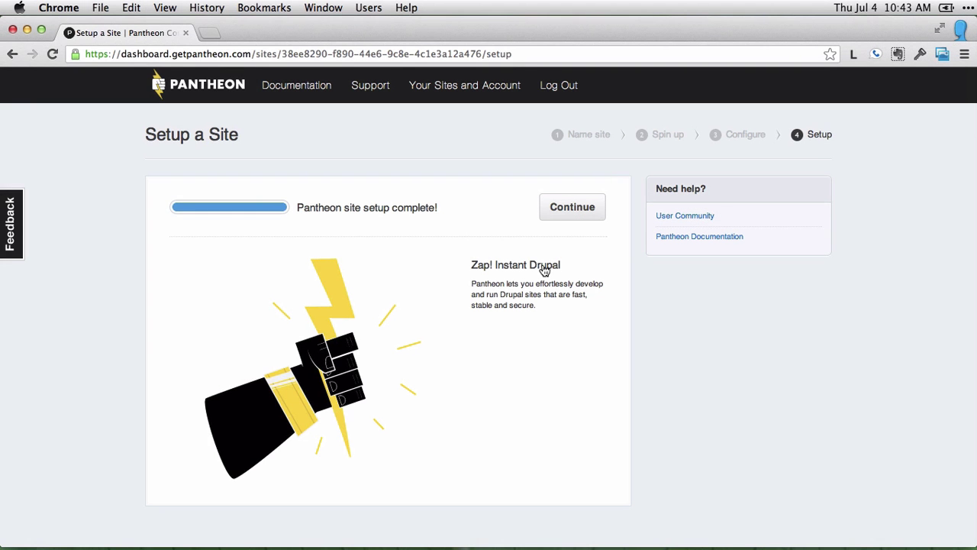
# Open the dev site and run its installer with the Pantheon profile and default language
pyautogui.click(569, 212)
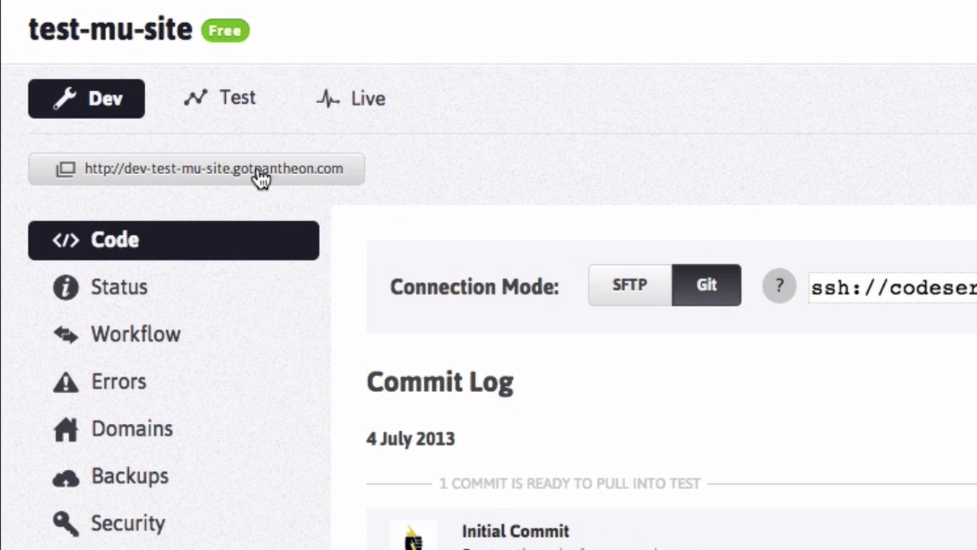
pyautogui.click(259, 174)
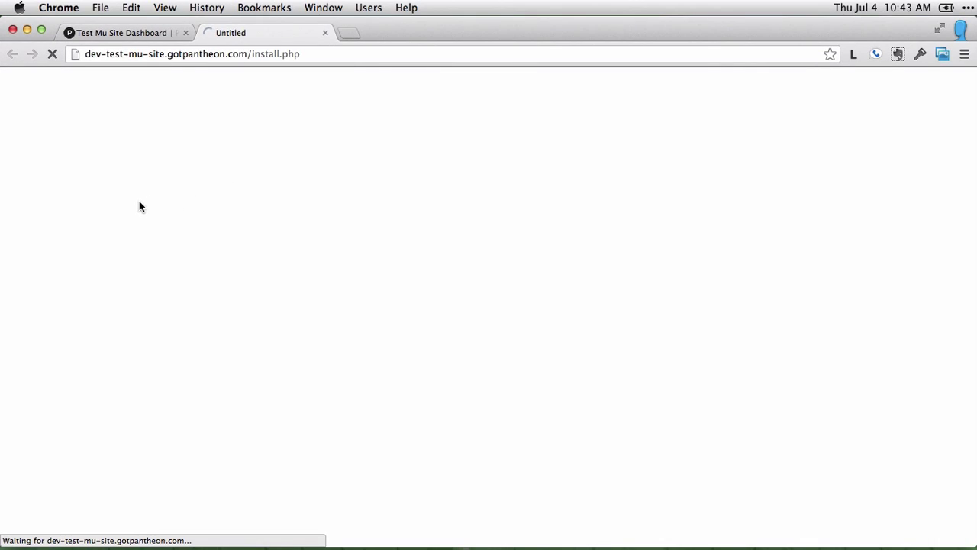
pyautogui.click(361, 136)
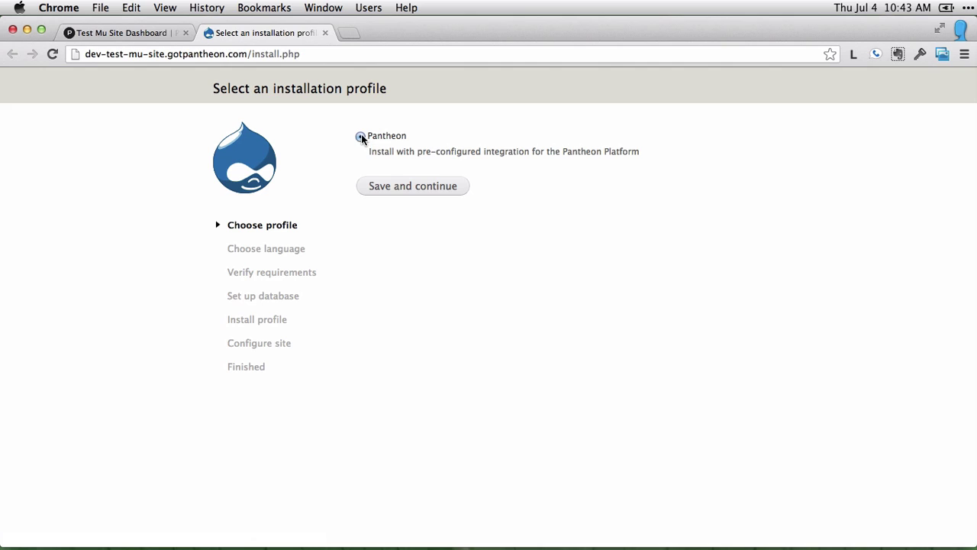
pyautogui.click(395, 189)
pyautogui.click(395, 192)
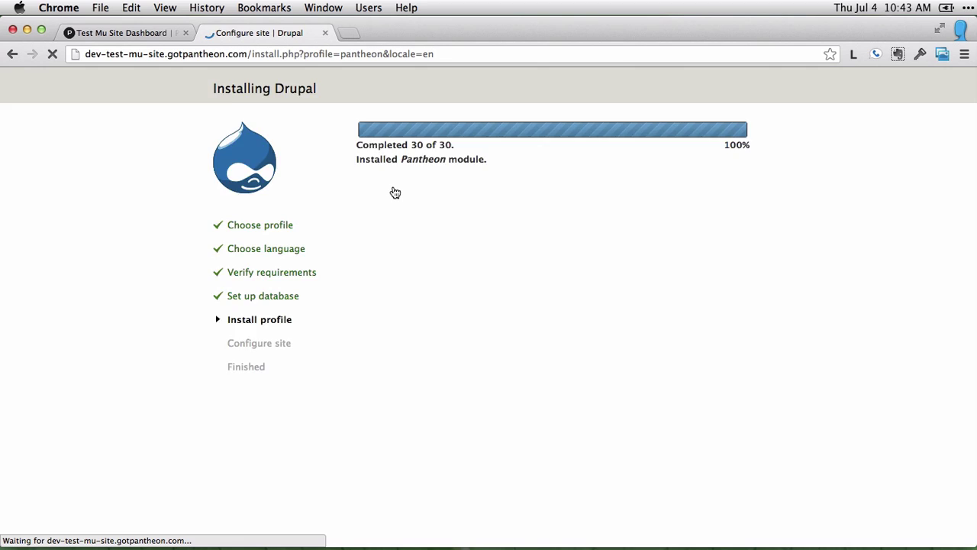
# Enter site name 'Test MU Site', the site e-mail, admin username and password
pyautogui.click(395, 192)
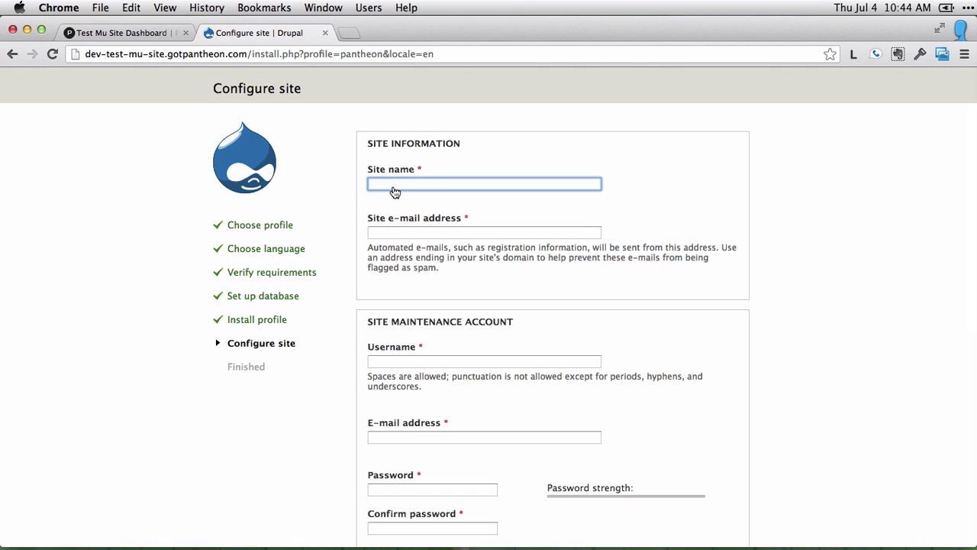
pyautogui.write('Te')
pyautogui.press('Down')
pyautogui.press('Tab')
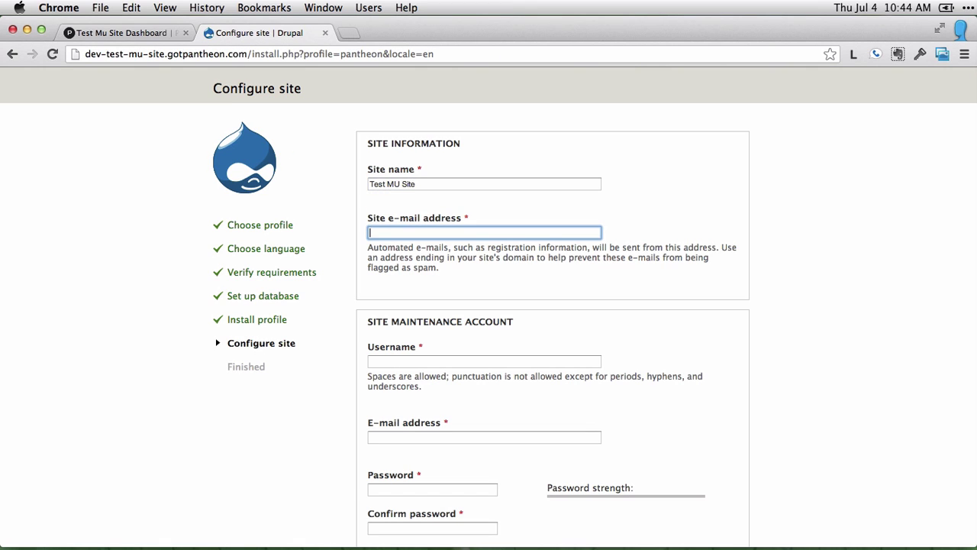
pyautogui.write('br')
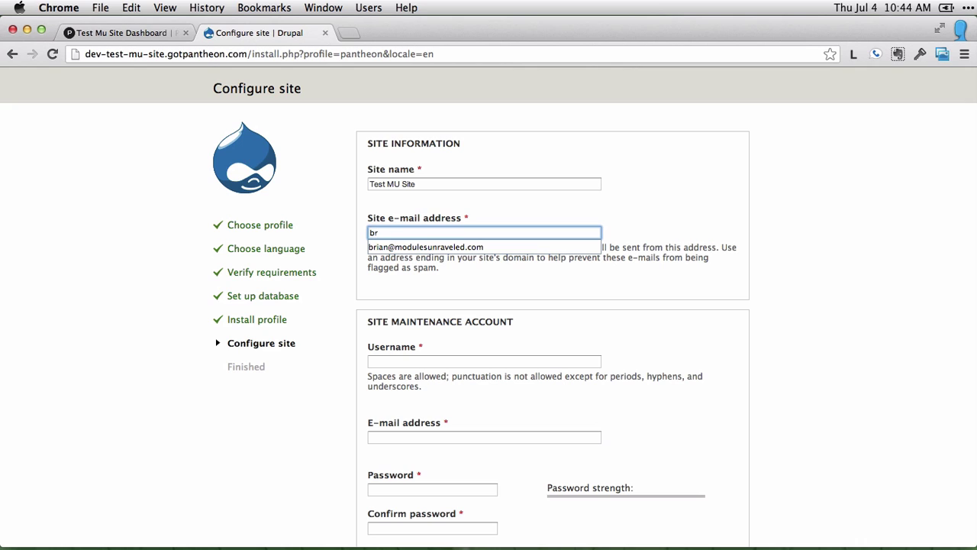
pyautogui.press('Down')
pyautogui.press('Return')
pyautogui.press('Tab')
pyautogui.write('Brian')
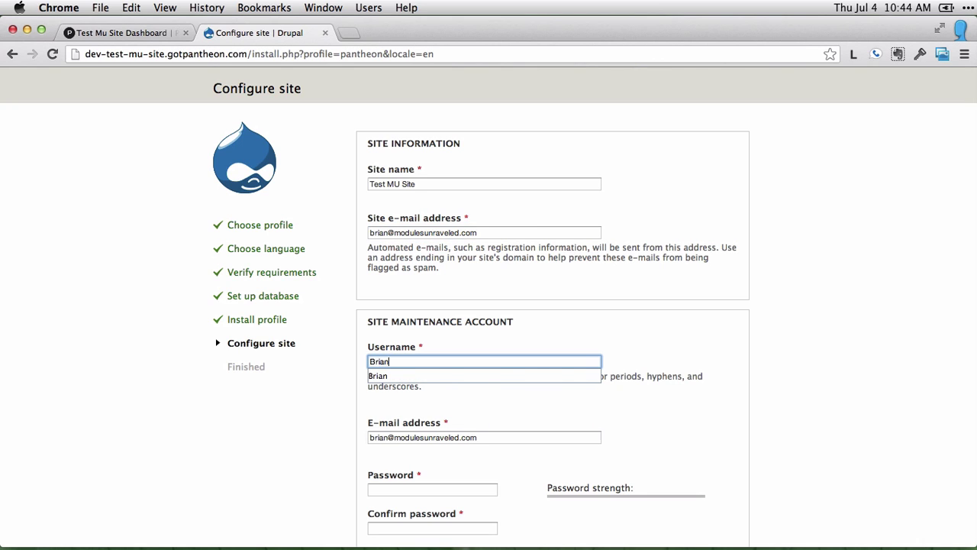
pyautogui.press('Tab')
pyautogui.press('Tab')
pyautogui.write('••••••••••')
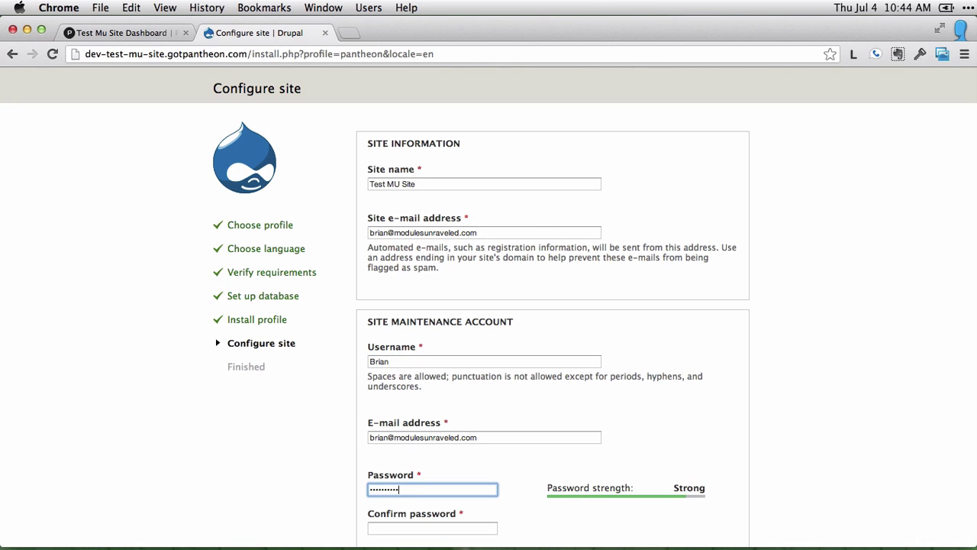
pyautogui.write('•••')
pyautogui.press('Tab')
pyautogui.write('•••••••••••')
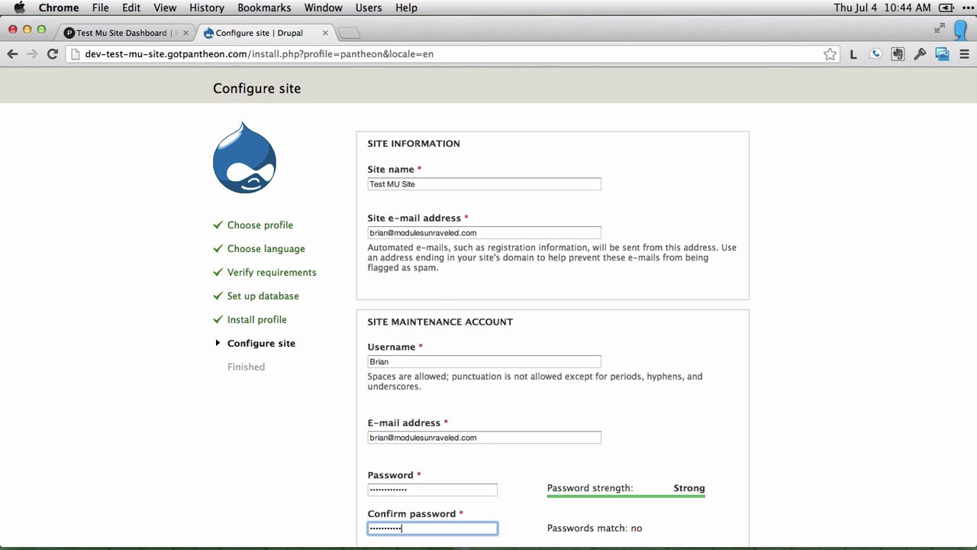
pyautogui.write('•')
# Set the default country to United States and save to finish installing
pyautogui.press('Tab')
pyautogui.write('united k')
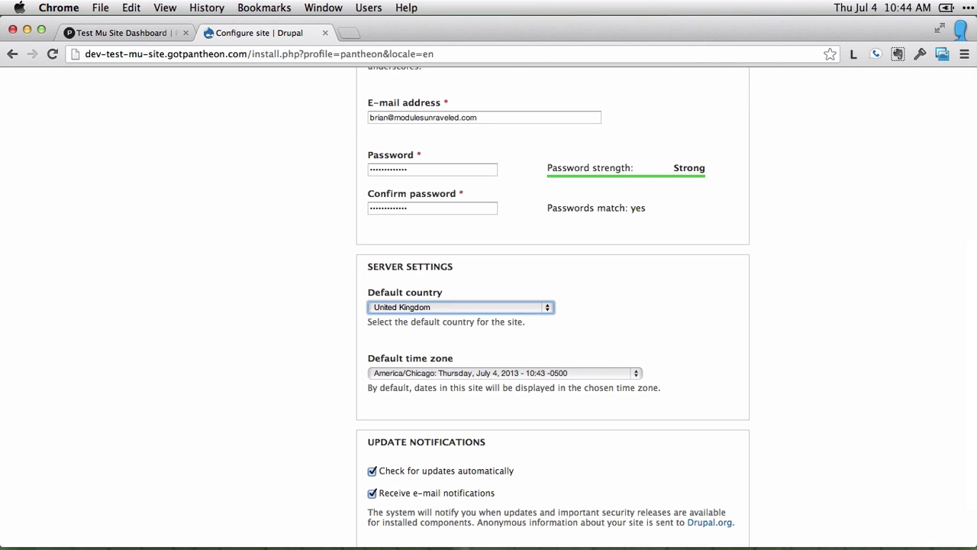
pyautogui.press('Down')
pyautogui.scroll(-2, 381, 321)
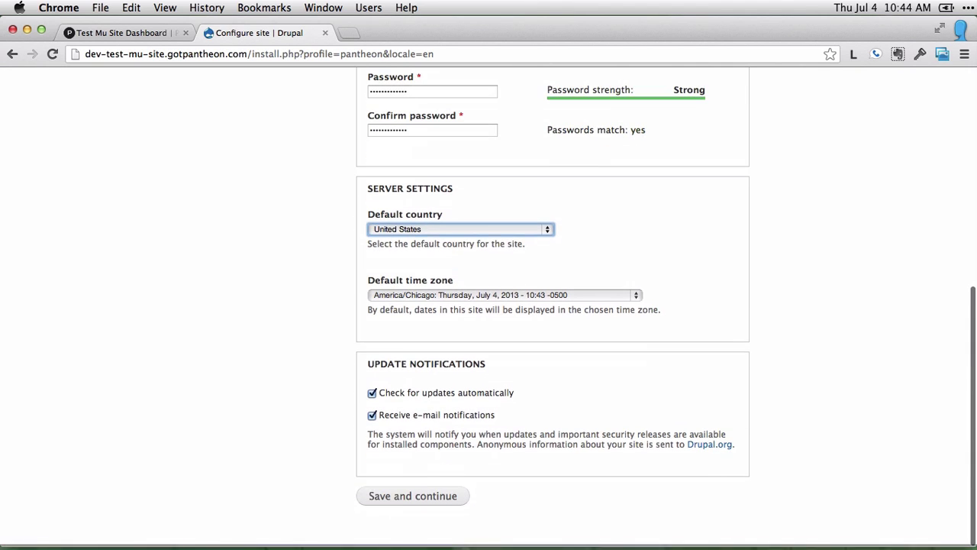
pyautogui.click(428, 501)
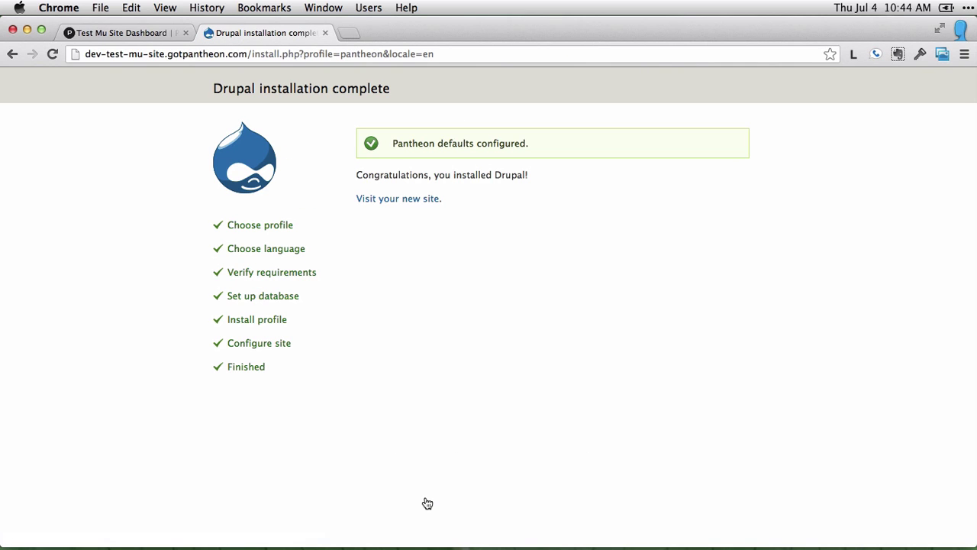
# Open the new site and start a Basic page titled 'About Me'
pyautogui.click(402, 199)
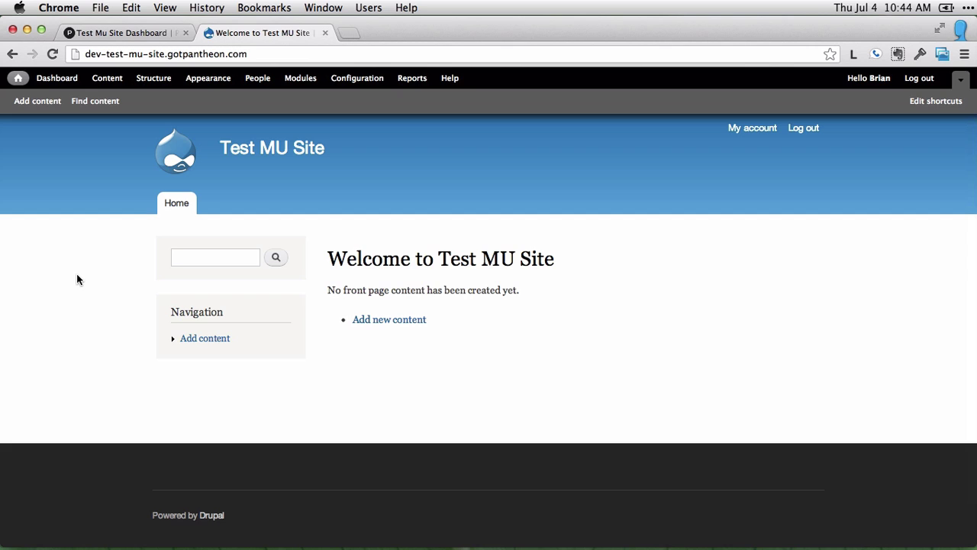
pyautogui.click(52, 106)
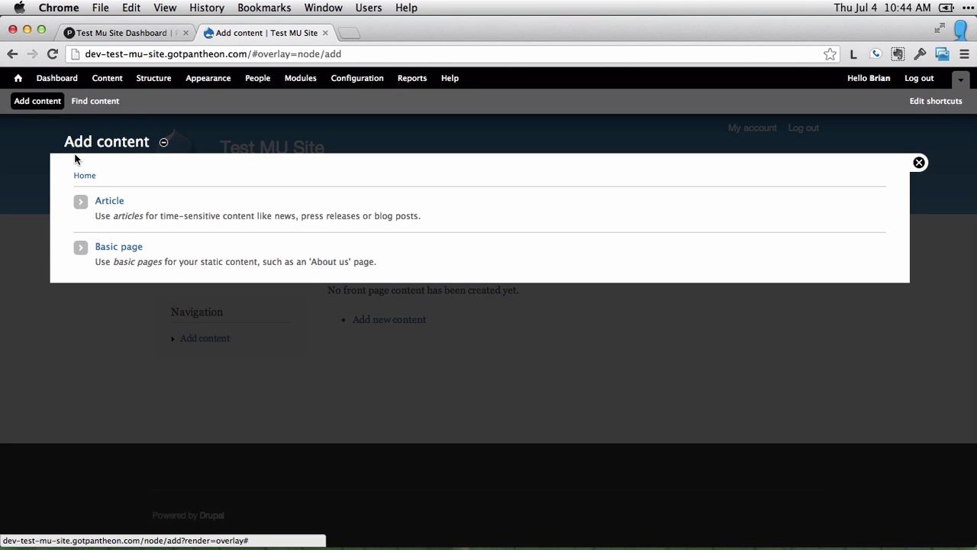
pyautogui.click(118, 246)
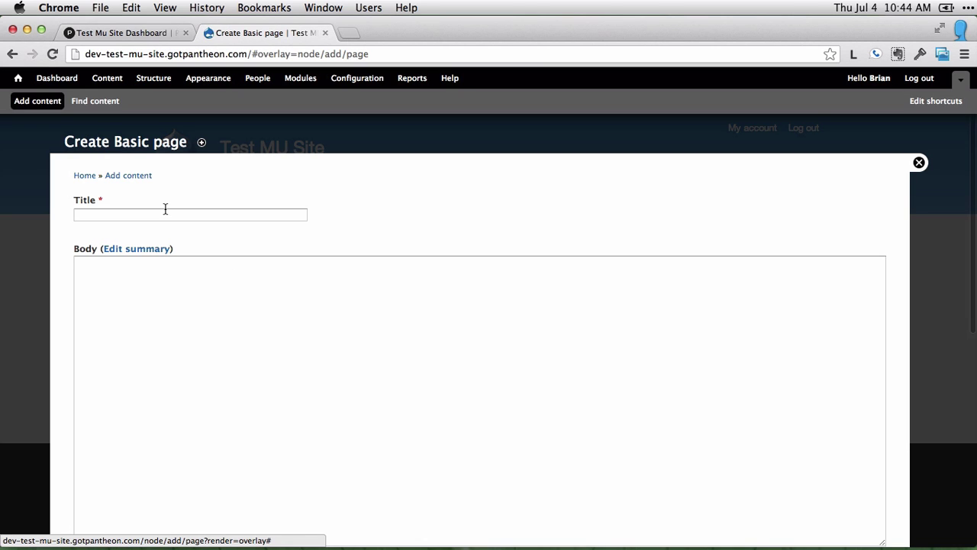
pyautogui.click(162, 215)
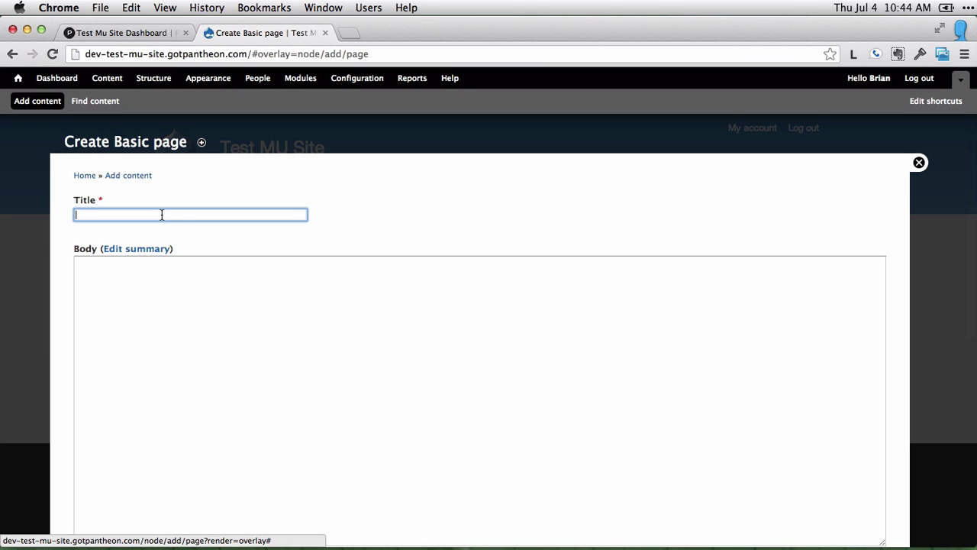
pyautogui.write('Ab')
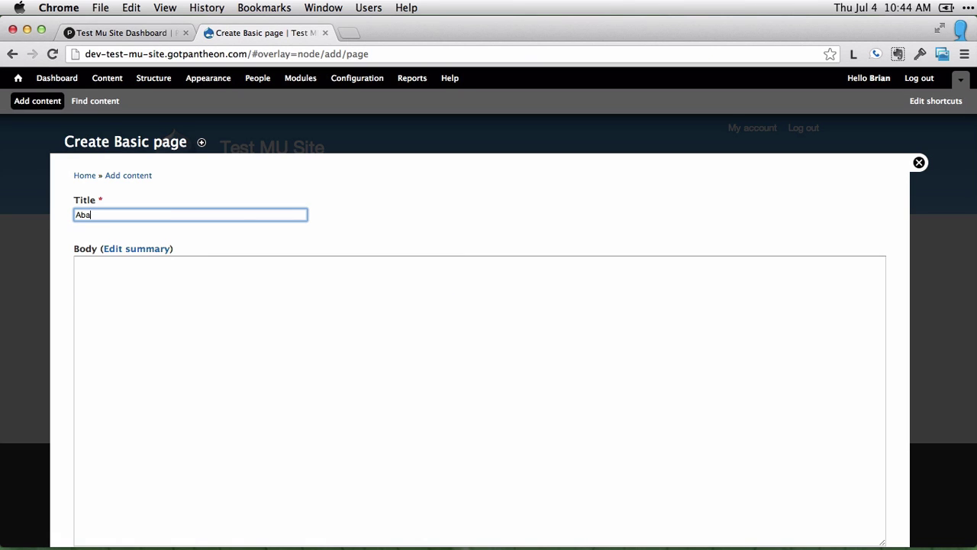
pyautogui.press('Down')
pyautogui.press('Return')
# Add body text 'Here's some info about me', enable a menu link, and save
pyautogui.click(175, 291)
pyautogui.write("Here's som")
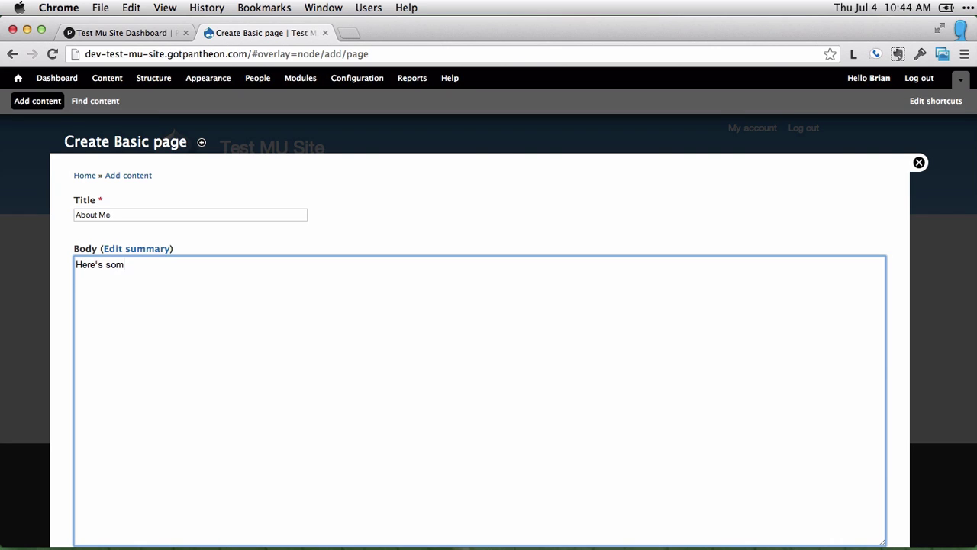
pyautogui.write('e info about me')
pyautogui.scroll(-5, 488, 329)
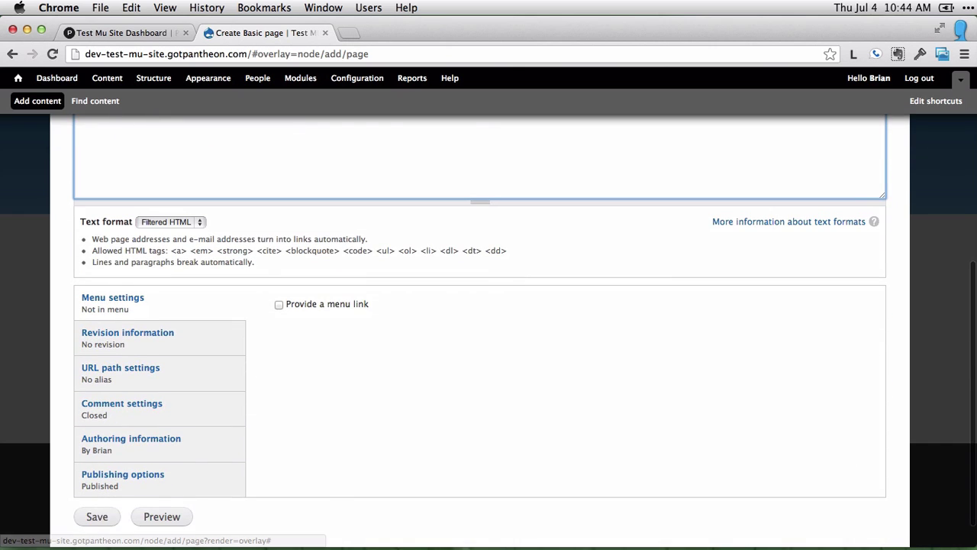
pyautogui.click(279, 304)
pyautogui.scroll(-3, 316, 376)
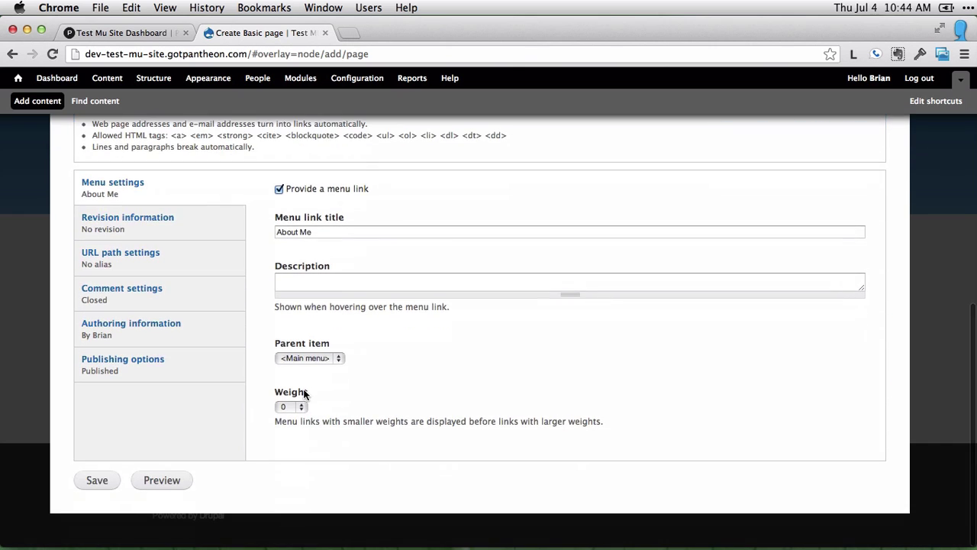
pyautogui.click(99, 479)
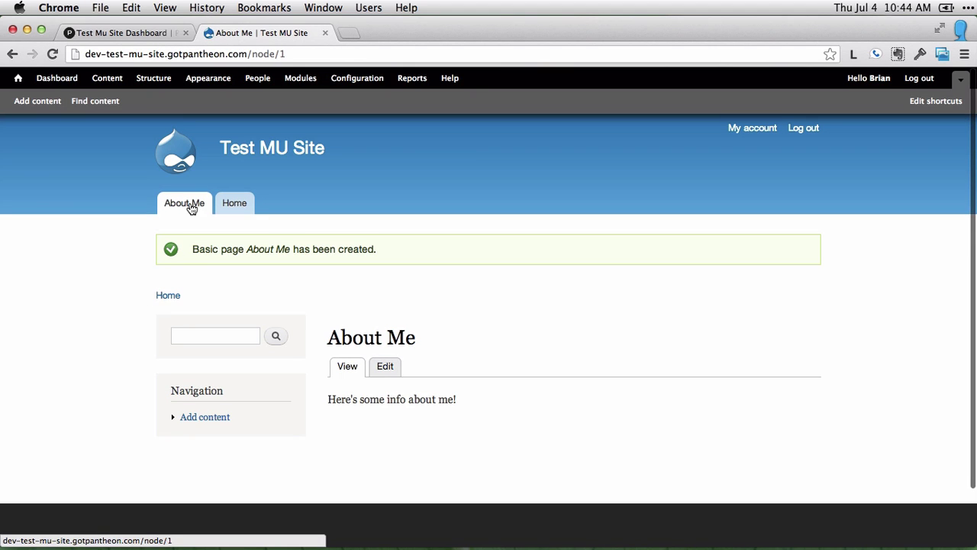
# Check the About Me page, then start an Article titled 'First article'
pyautogui.click(234, 205)
pyautogui.click(182, 206)
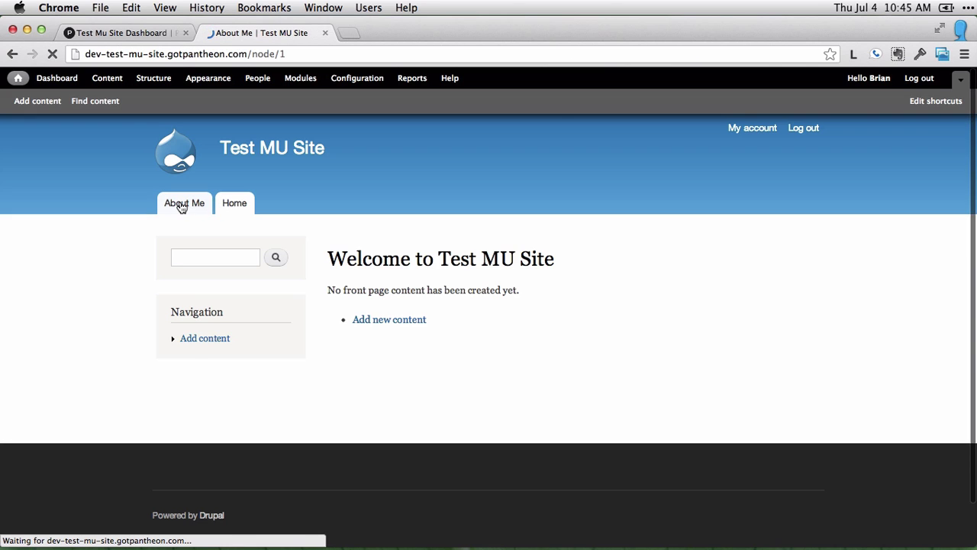
pyautogui.click(234, 203)
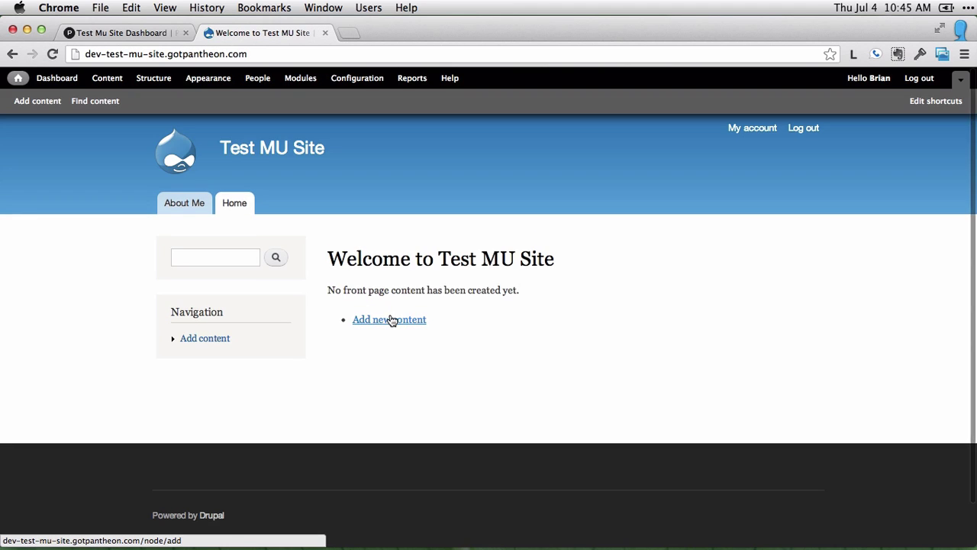
pyautogui.click(390, 319)
pyautogui.click(106, 203)
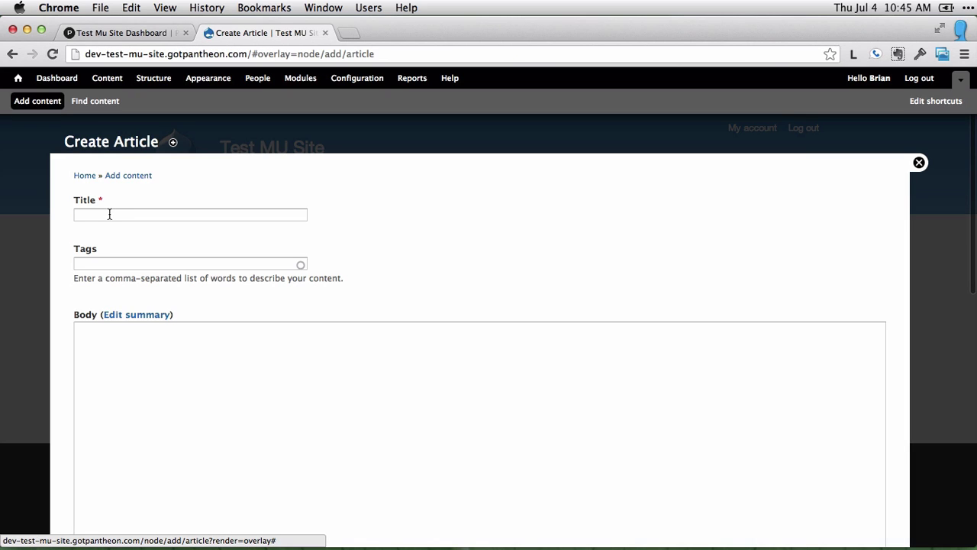
pyautogui.click(110, 215)
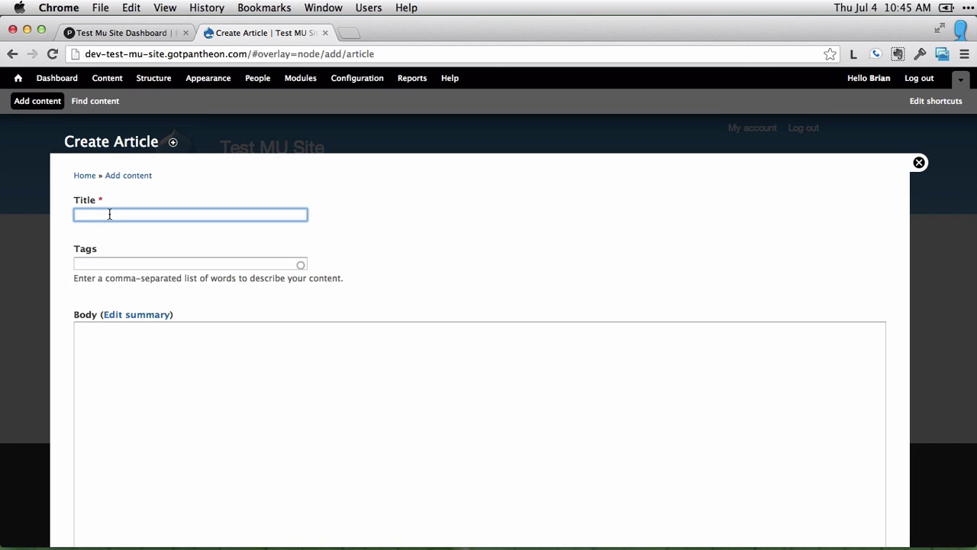
pyautogui.write('Fir')
pyautogui.press('Tab')
pyautogui.press('Tab')
# Paste generated Lorem ipsum placeholder text into the article body
pyautogui.click(486, 415)
pyautogui.click(855, 52)
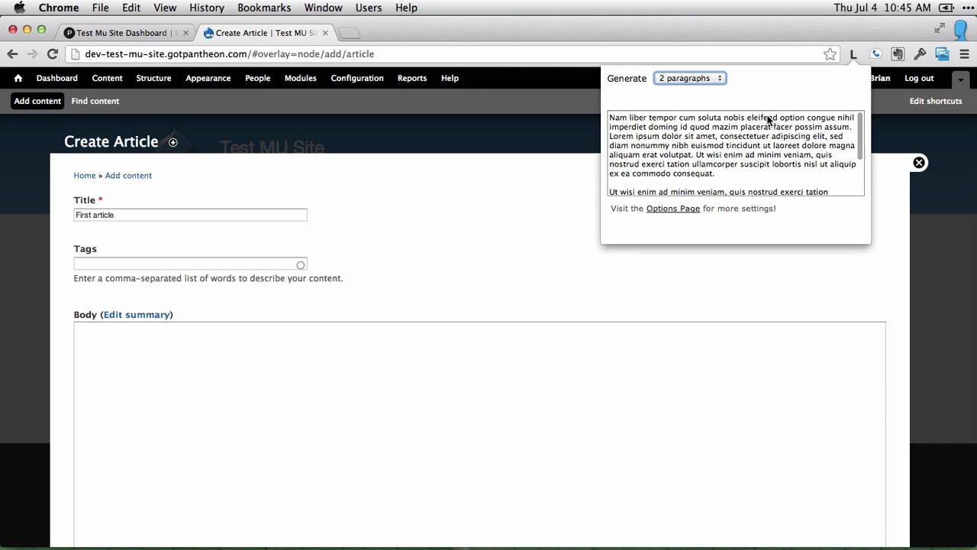
pyautogui.click(770, 120)
pyautogui.click(281, 399)
pyautogui.write('Nam liber tempor cum soluta nobis eleifend option congue nihil imperdiet doming id quod mazim placerat facer possim assum. Lorem ipsum dolor sit amet, consectetuer adipiscing elit, sed diam nonummy nibh euismod tincidunt ut laoreet dolore magna aliquam erat volutpat. Ut wisi enim ad minim veniam, quis nostrud exerci tation ullamcorper suscipit lobortis nisl ut aliquip ex ea commodo consequat.  Ut wisi enim ad minim veniam, quis nostrud exerci tation ullamcorper suscipit lobortis nisl ut aliquip ex ea commodo consequat. Duis autem vel eum iriure dolor in hendrerit in vulputate velit esse molestie consequat, vel illum dolore eu feugiat nulla facilisis at vero eros et accumsan et iusto odio dignissim qui blandit praesent luptatum zzril delenit augue duis dolore te feugait nulla facilisi.')
# Choose IMG_7992.JPG as the article image and upload it
pyautogui.scroll(-5, 281, 399)
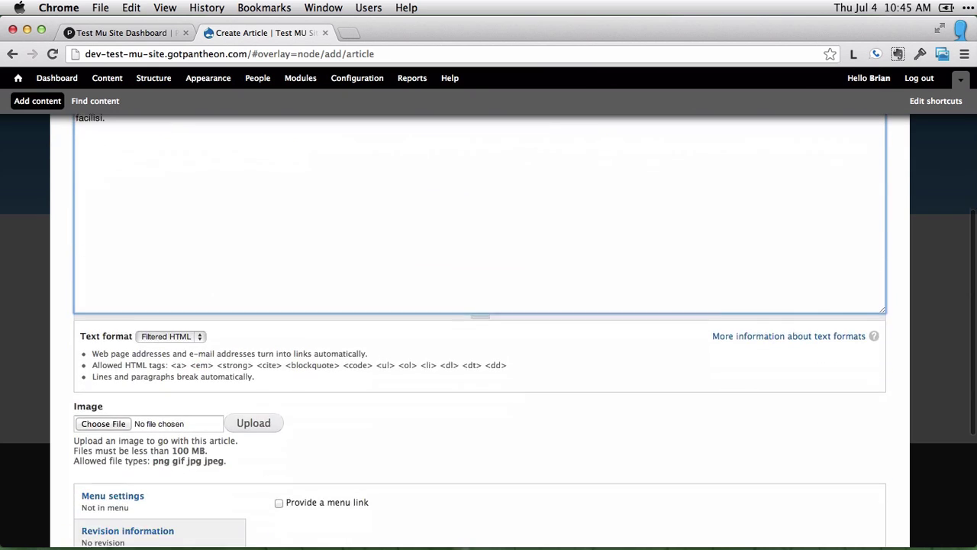
pyautogui.scroll(-3, 114, 279)
pyautogui.click(114, 279)
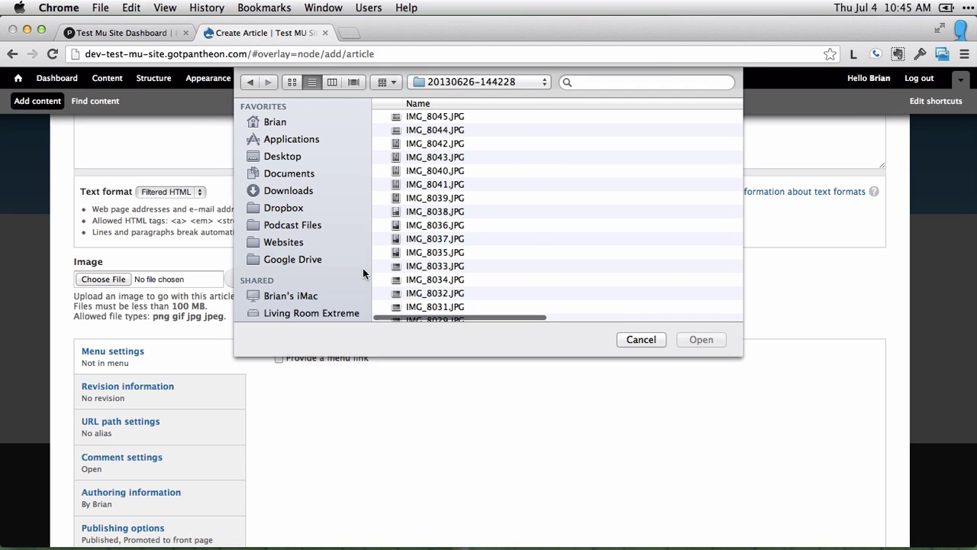
pyautogui.click(462, 116)
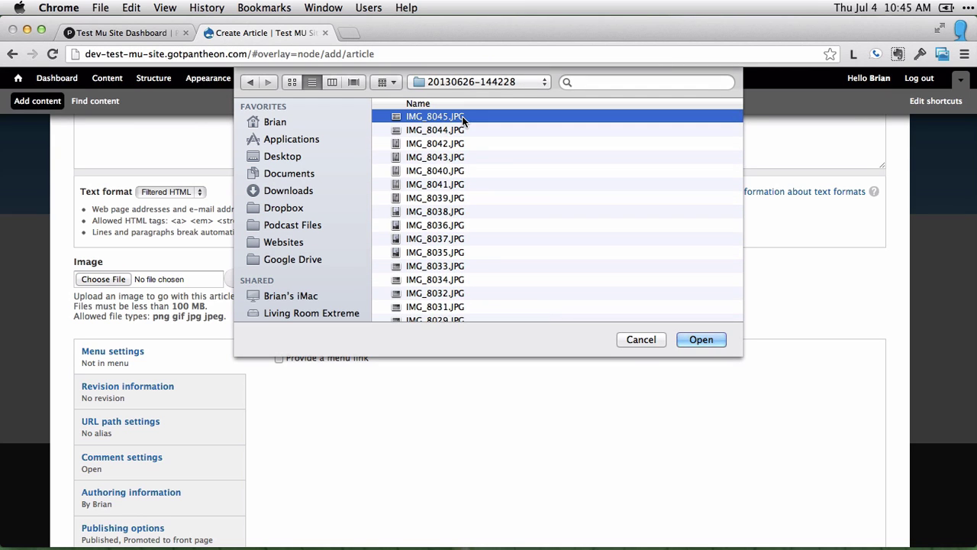
pyautogui.press('space')
pyautogui.press('space')
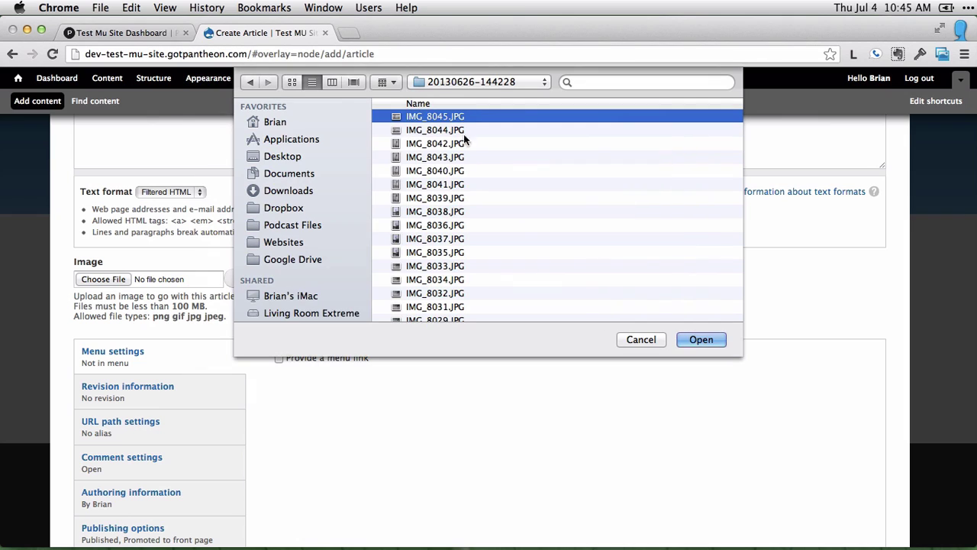
pyautogui.click(353, 81)
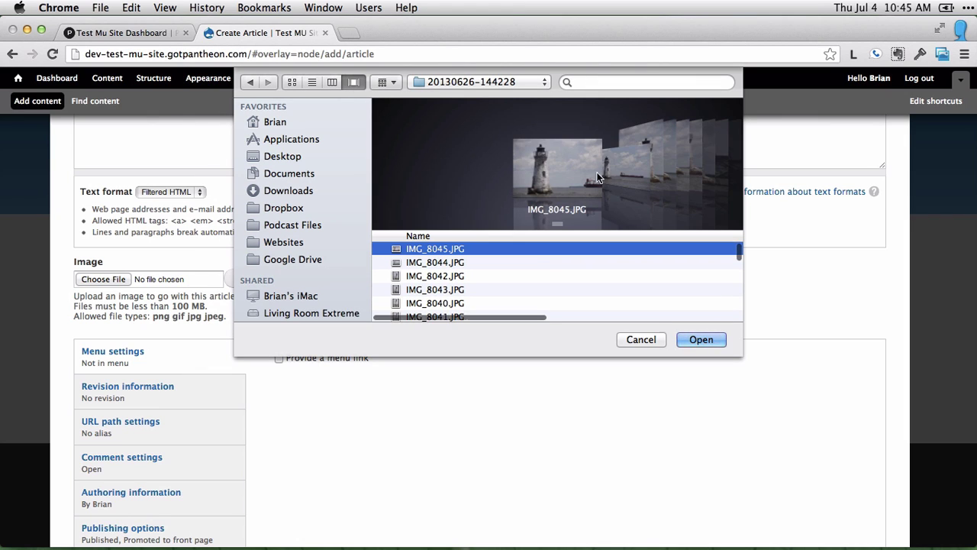
pyautogui.hscroll(5, 647, 170)
pyautogui.hscroll(5, 647, 170)
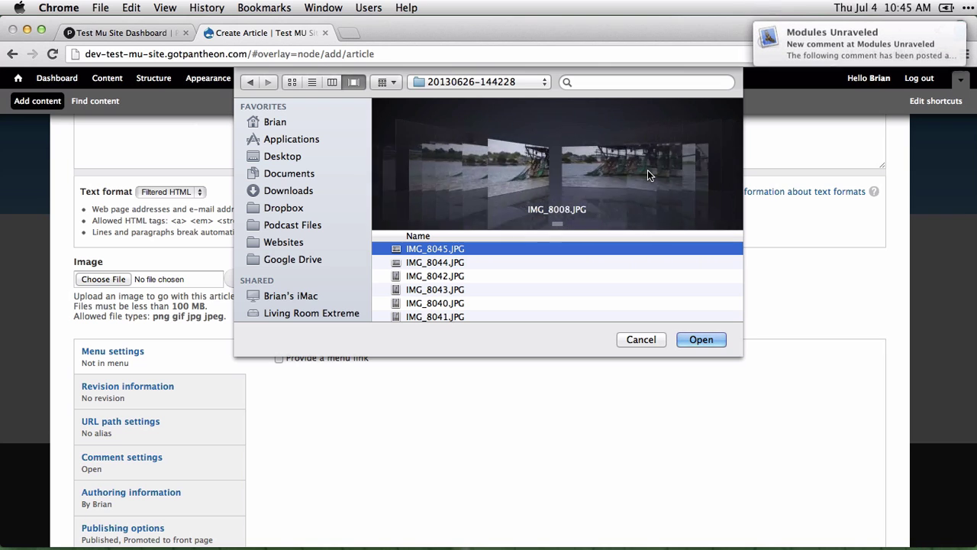
pyautogui.hscroll(5, 648, 170)
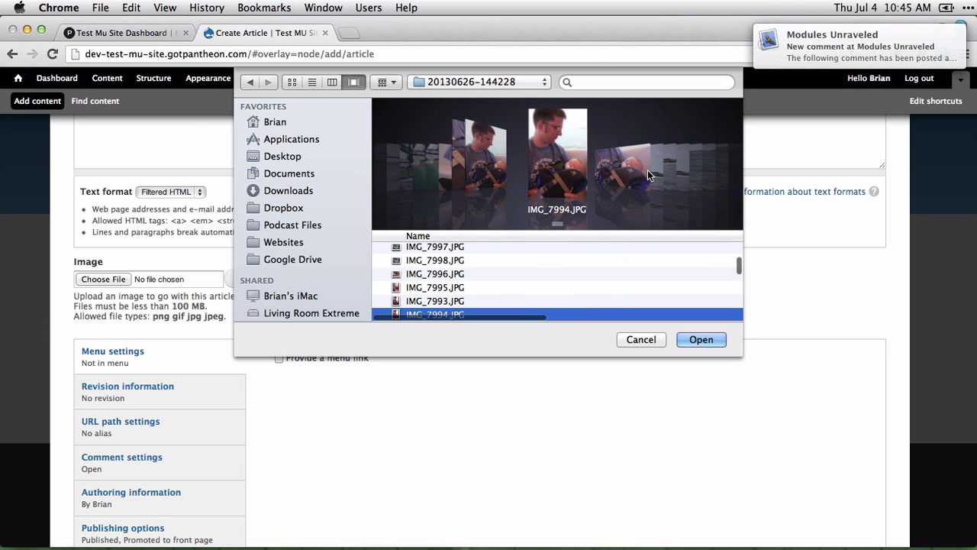
pyautogui.hscroll(1, 642, 167)
pyautogui.doubleClick(561, 164)
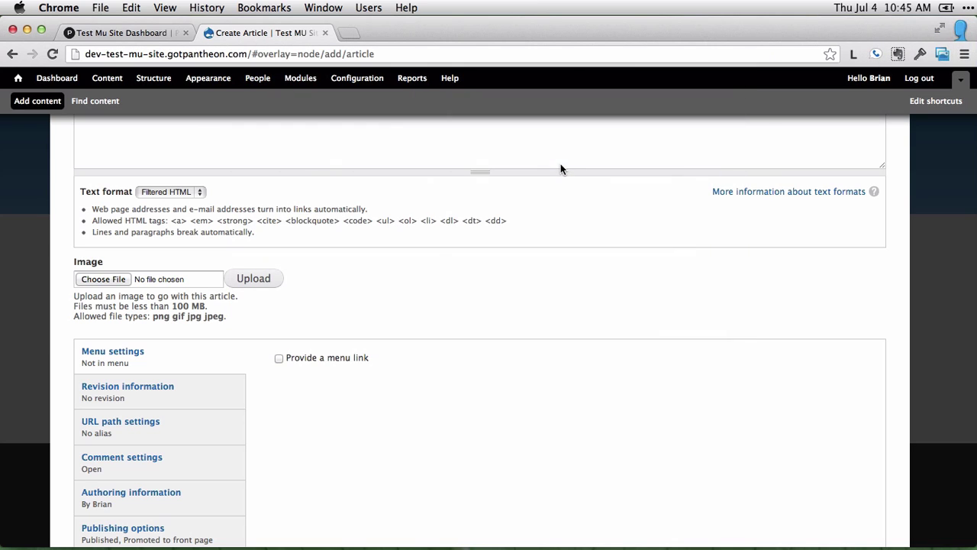
pyautogui.click(269, 280)
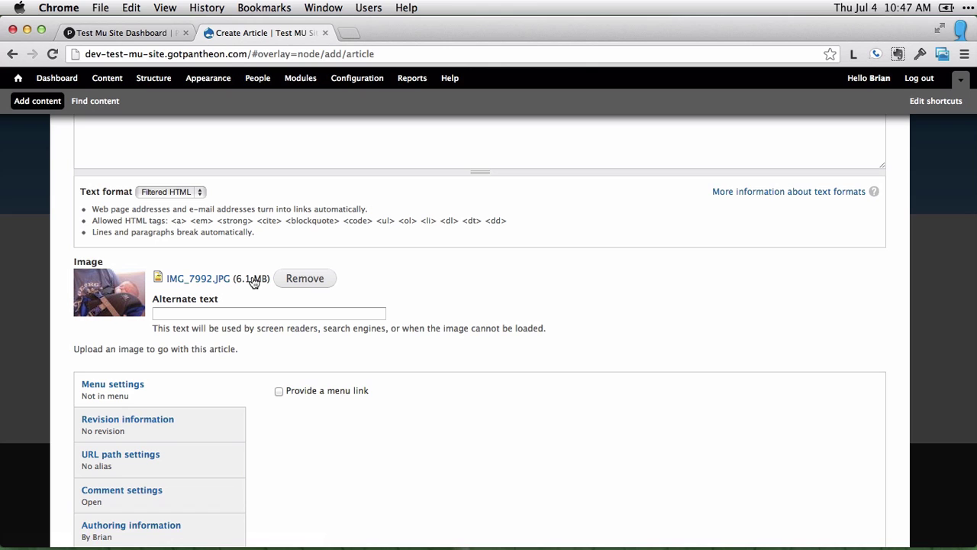
pyautogui.scroll(-3, 254, 281)
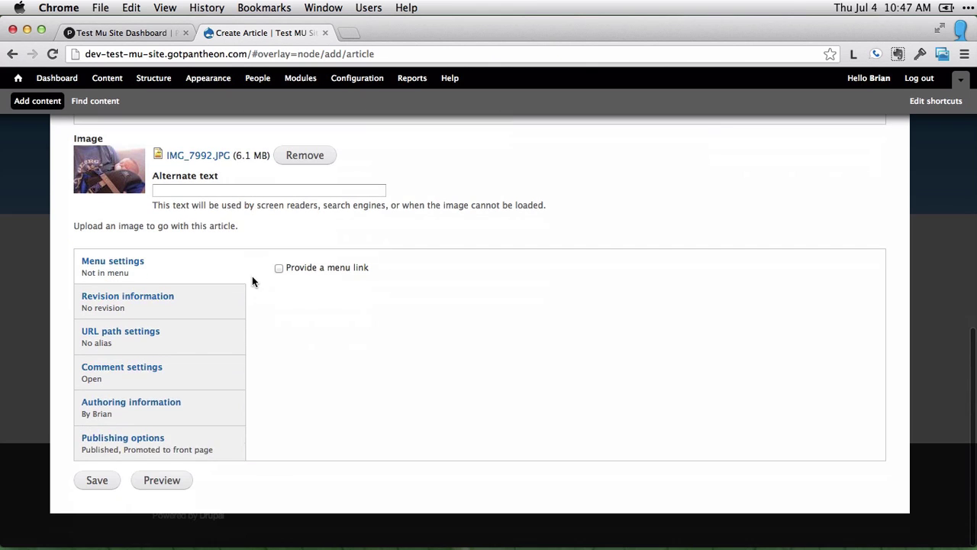
# Save 'First article' and review it with its photo on the front page
pyautogui.click(98, 481)
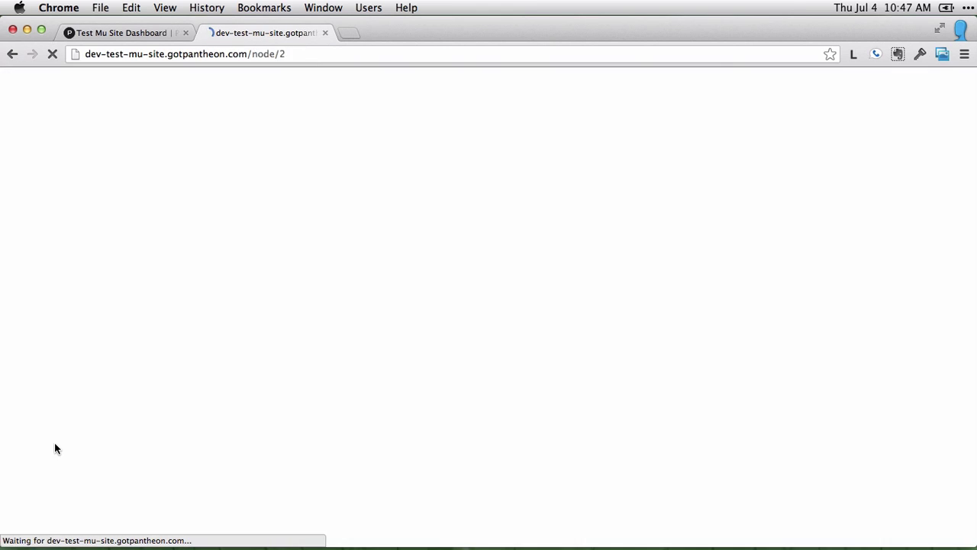
pyautogui.scroll(-5, 56, 412)
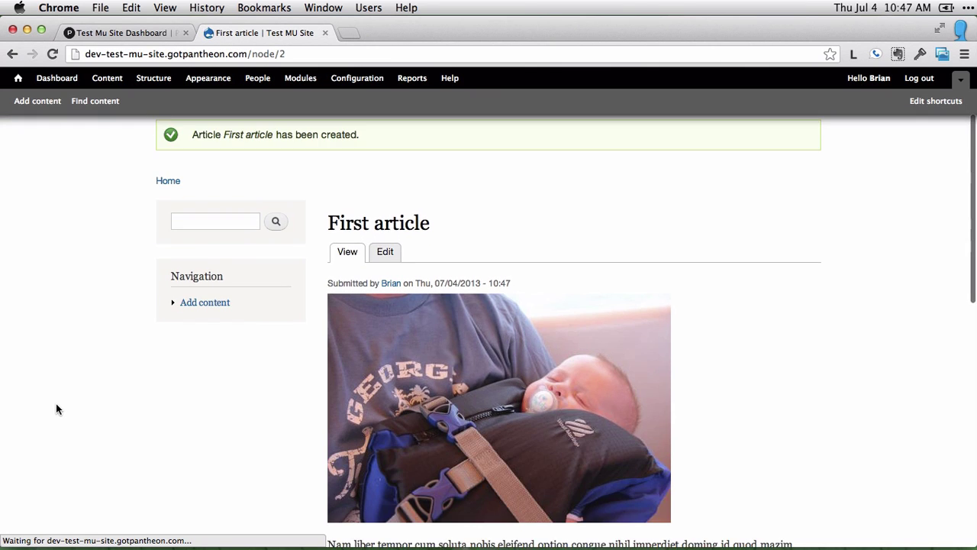
pyautogui.scroll(10, 56, 409)
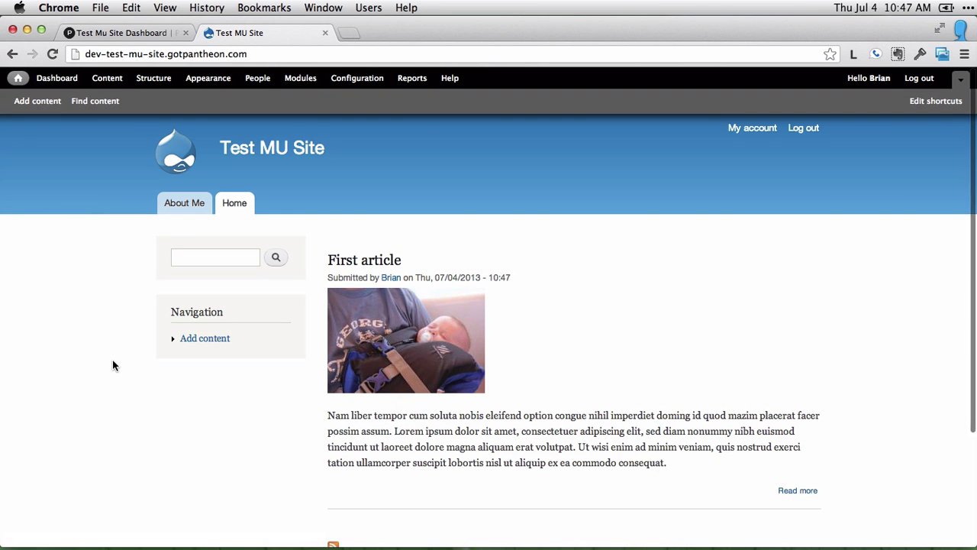
pyautogui.scroll(-3, 112, 365)
pyautogui.scroll(3, 113, 365)
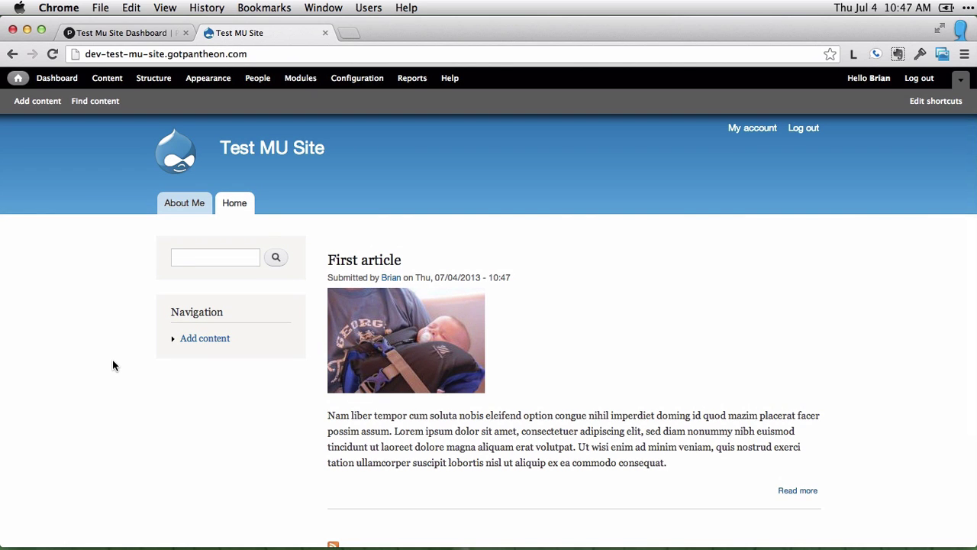
# Go to drupal.org in a new tab and view Download & Extend's Drupal 7.22 offerings
pyautogui.hotkey('ctrl', 't')
pyautogui.write('drupal.or')
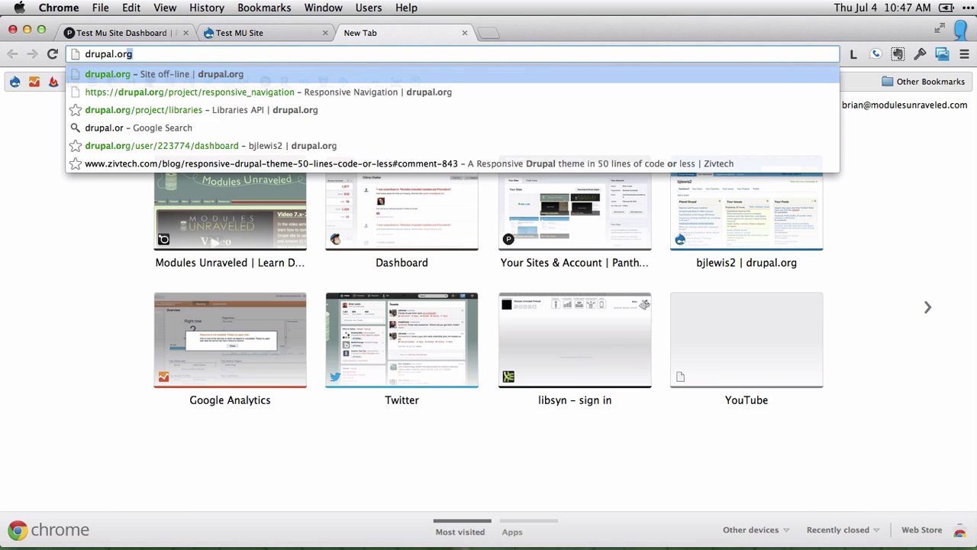
pyautogui.press('Return')
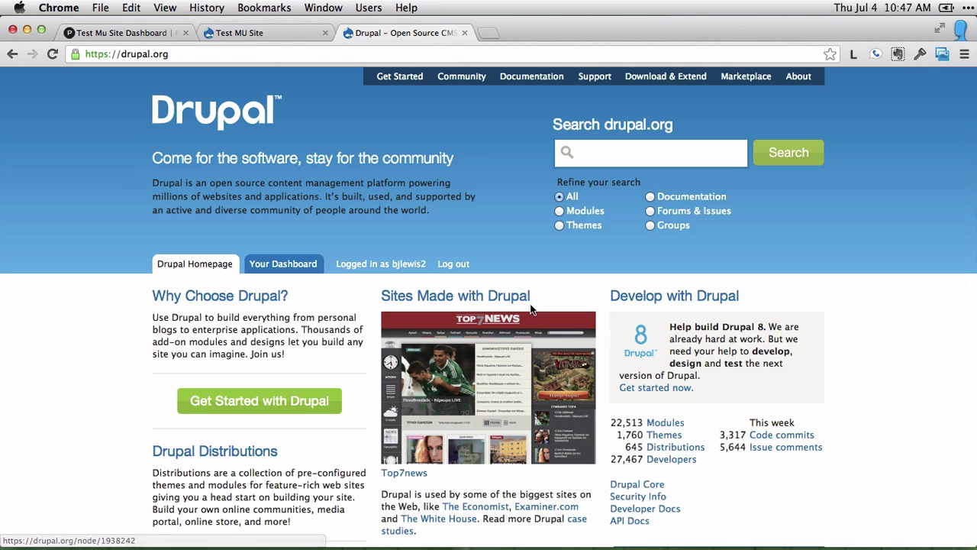
pyautogui.click(644, 79)
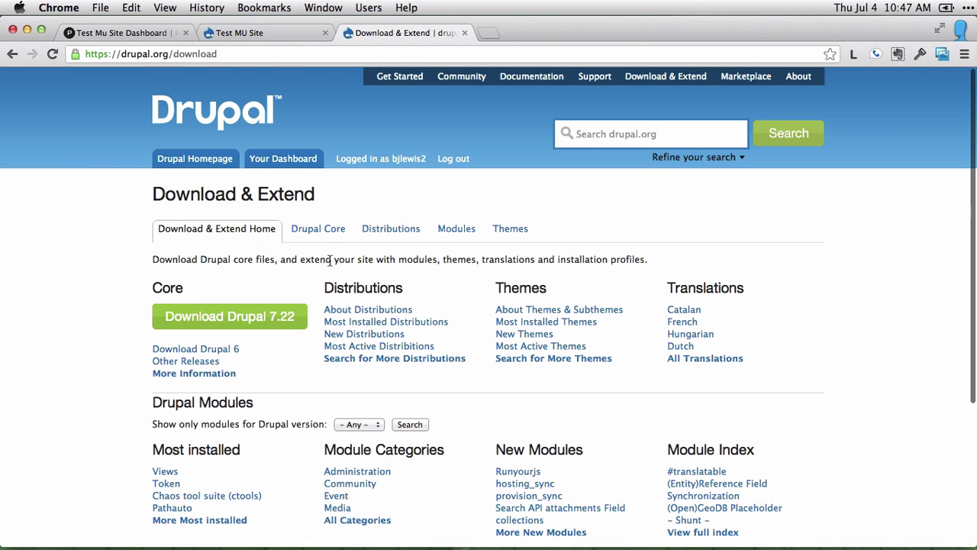
pyautogui.scroll(-3, 322, 291)
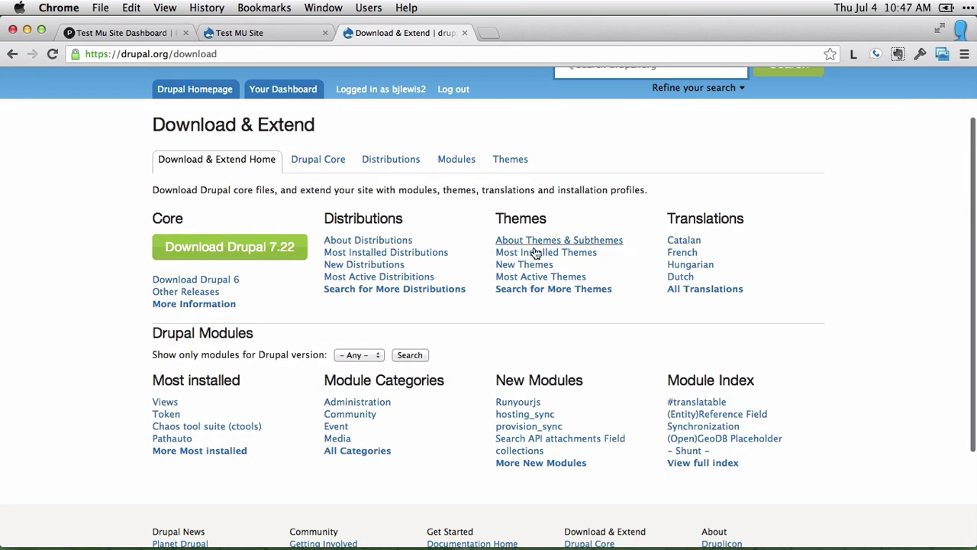
pyautogui.click(205, 452)
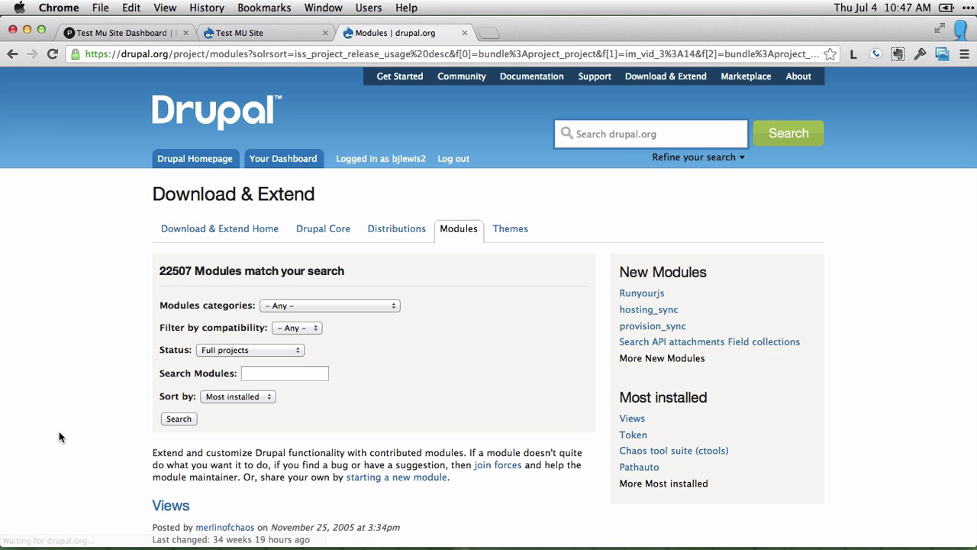
pyautogui.scroll(-1, 60, 436)
pyautogui.scroll(-5, 59, 437)
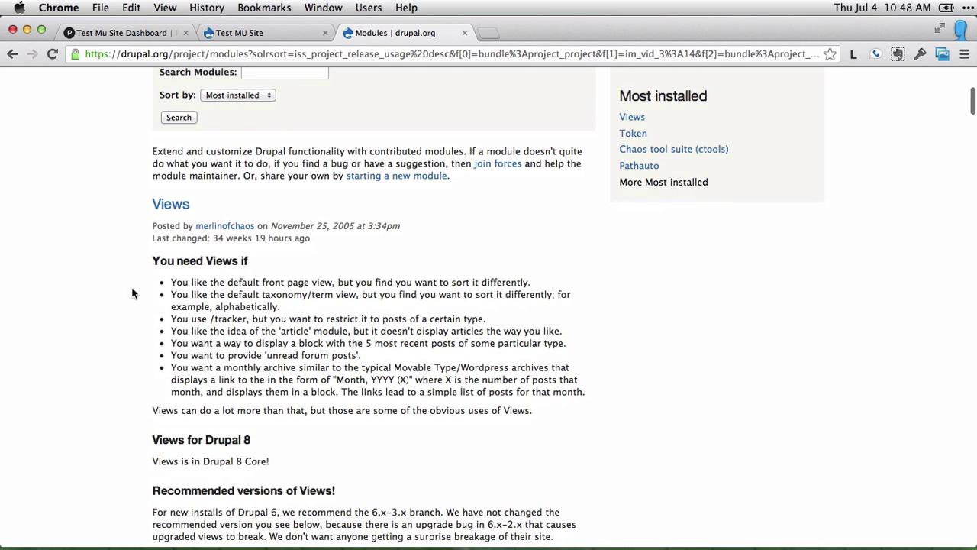
pyautogui.scroll(-2, 109, 236)
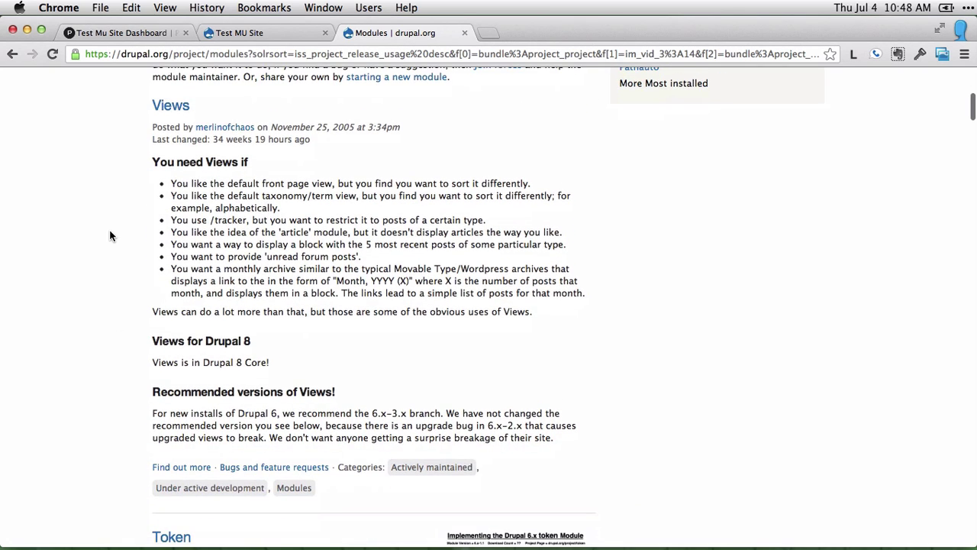
pyautogui.scroll(-4, 99, 343)
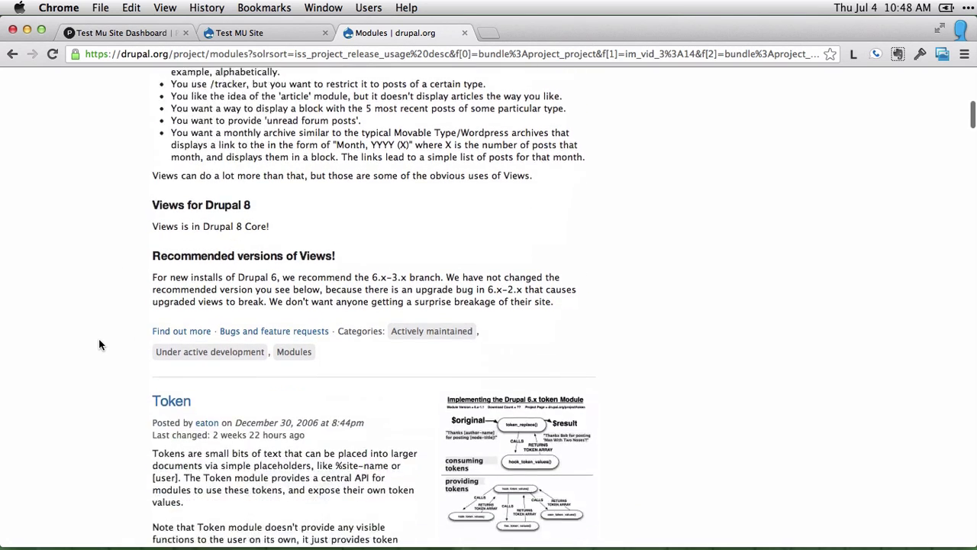
pyautogui.scroll(-15, 98, 344)
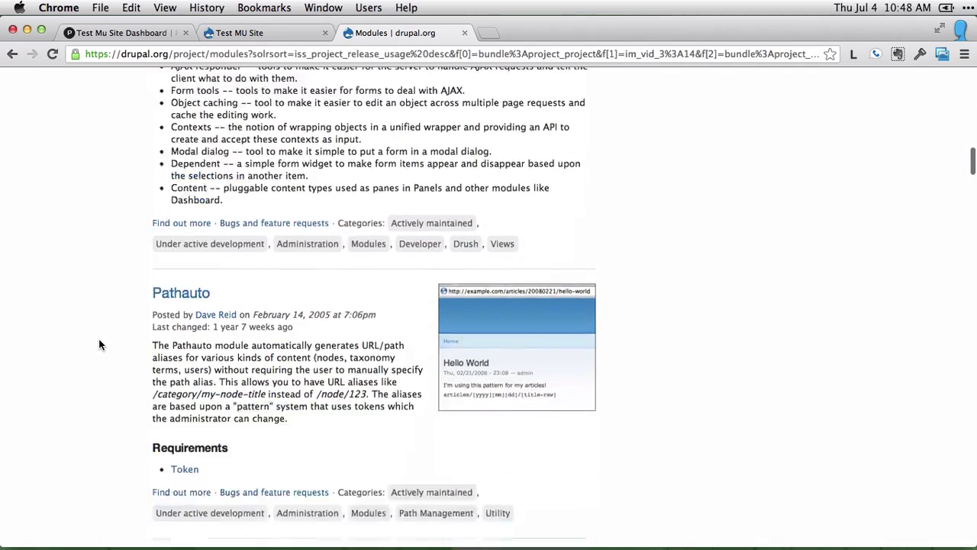
pyautogui.scroll(-10, 98, 345)
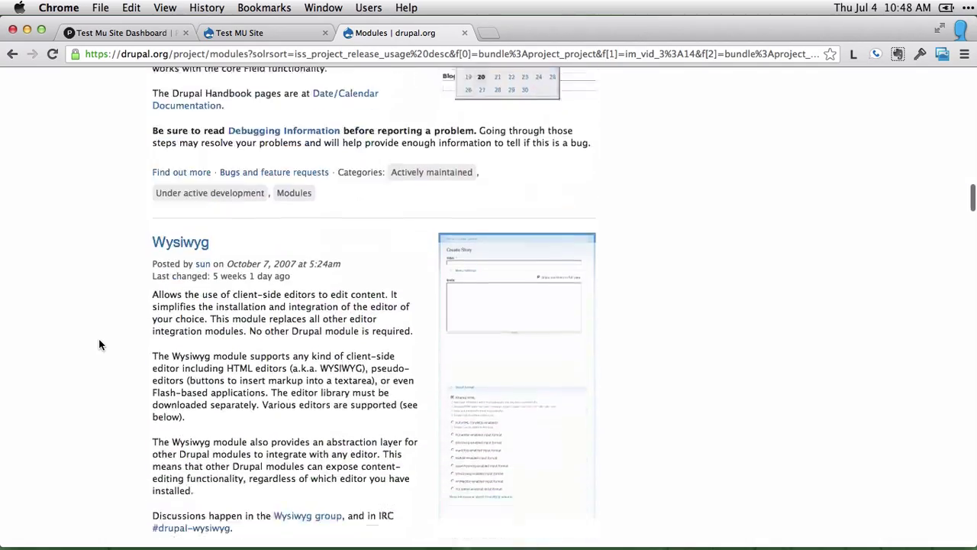
pyautogui.scroll(-13, 99, 345)
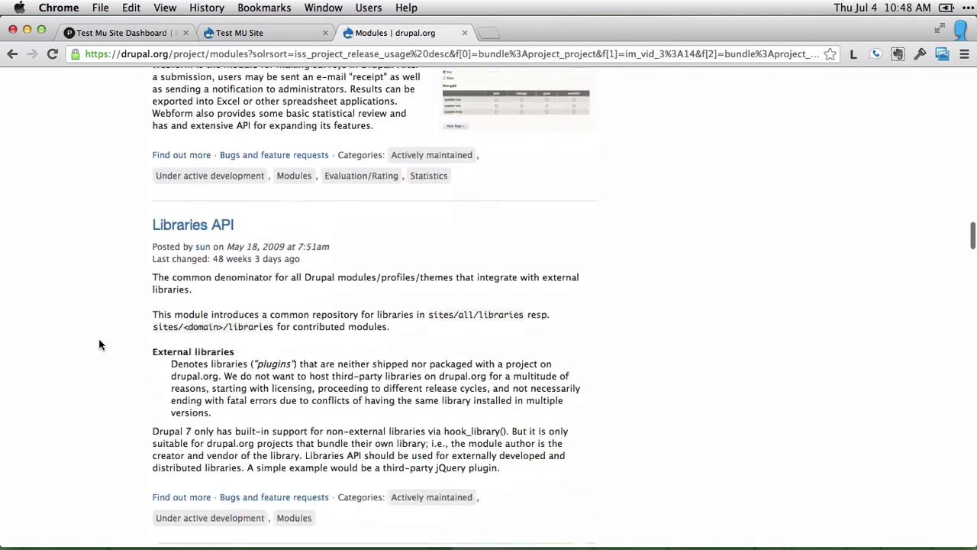
pyautogui.scroll(-12, 99, 344)
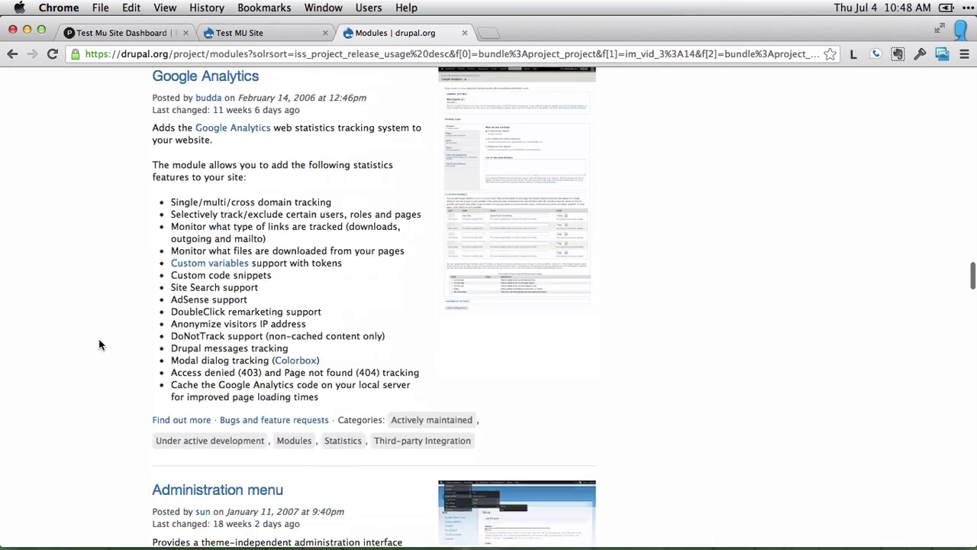
pyautogui.scroll(-12, 98, 345)
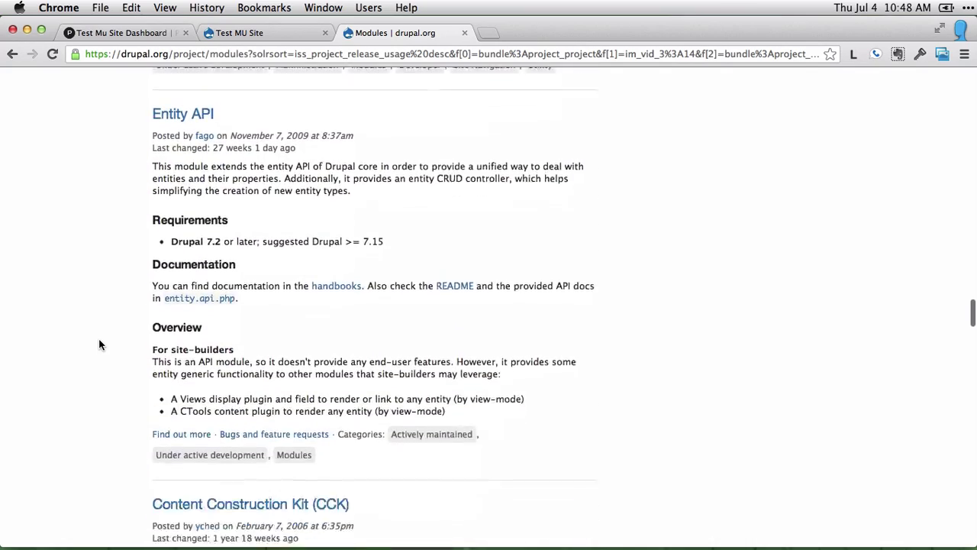
pyautogui.scroll(-12, 99, 345)
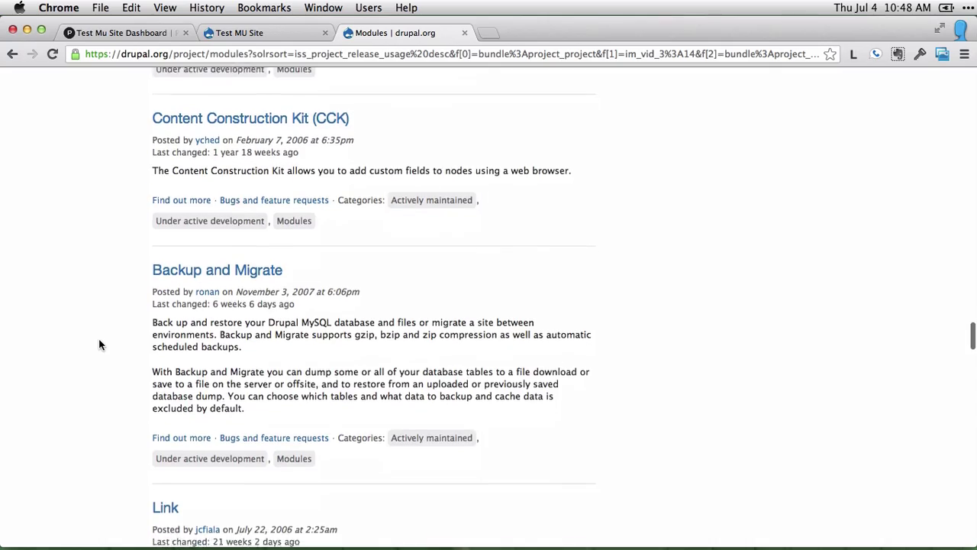
pyautogui.scroll(20, 98, 344)
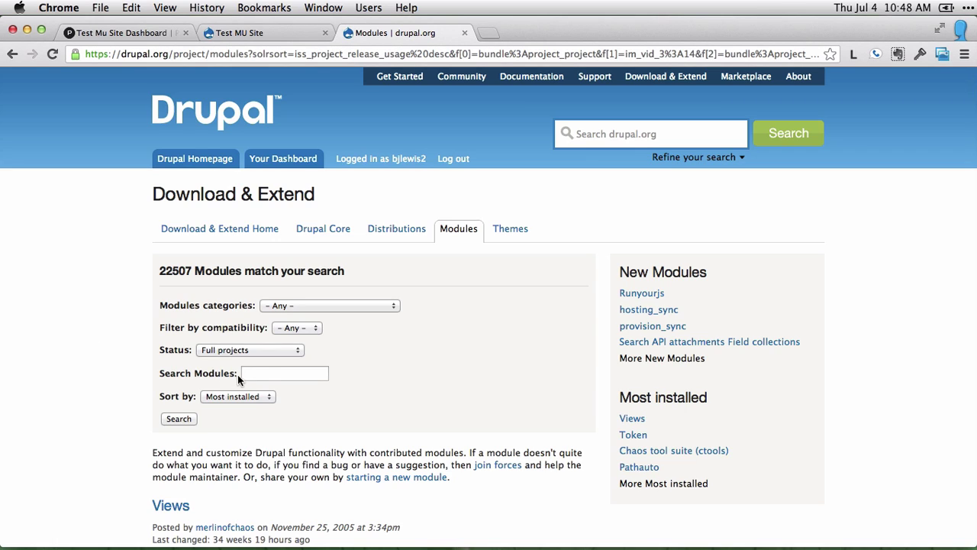
# Search modules for 'calendar' and scroll the 111 results down to FullCalendar
pyautogui.click(268, 375)
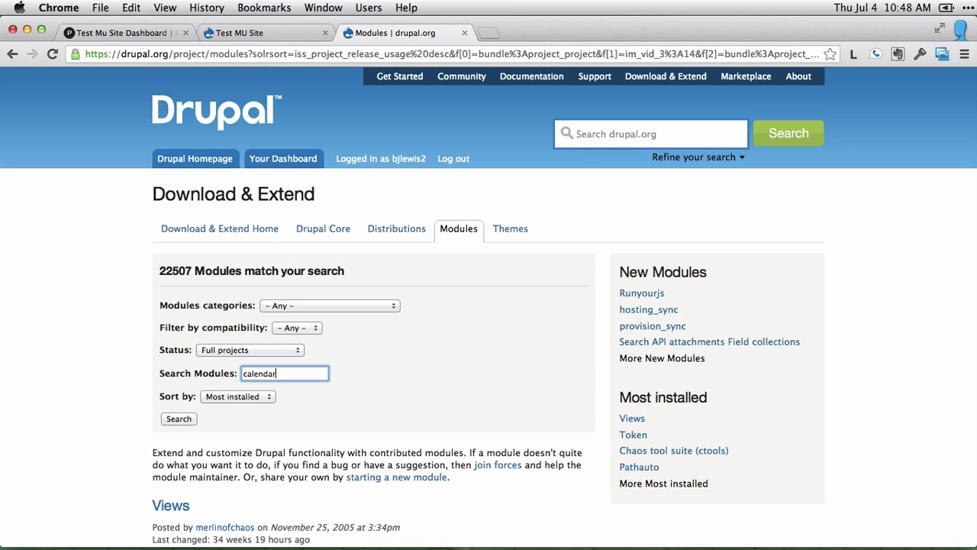
pyautogui.click(185, 418)
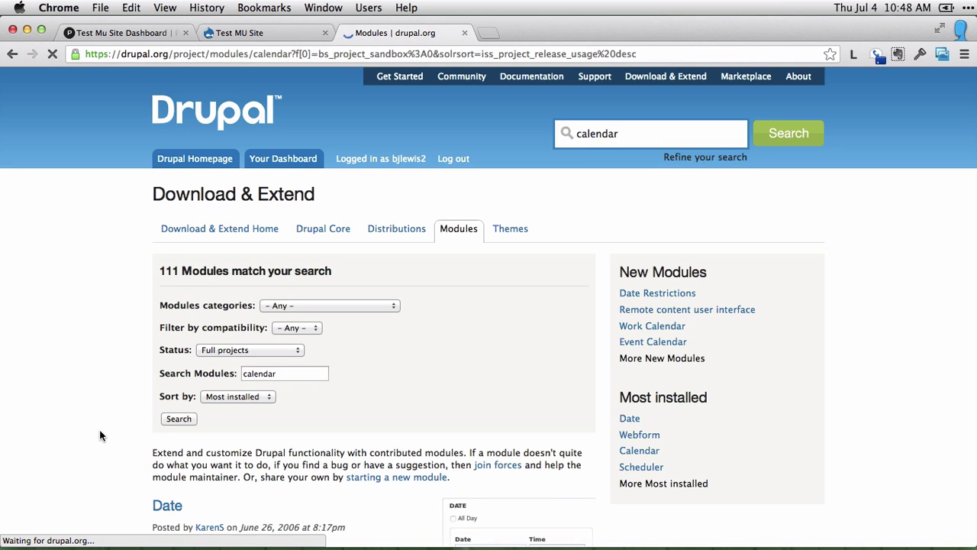
pyautogui.scroll(-3, 100, 436)
pyautogui.scroll(-3, 100, 435)
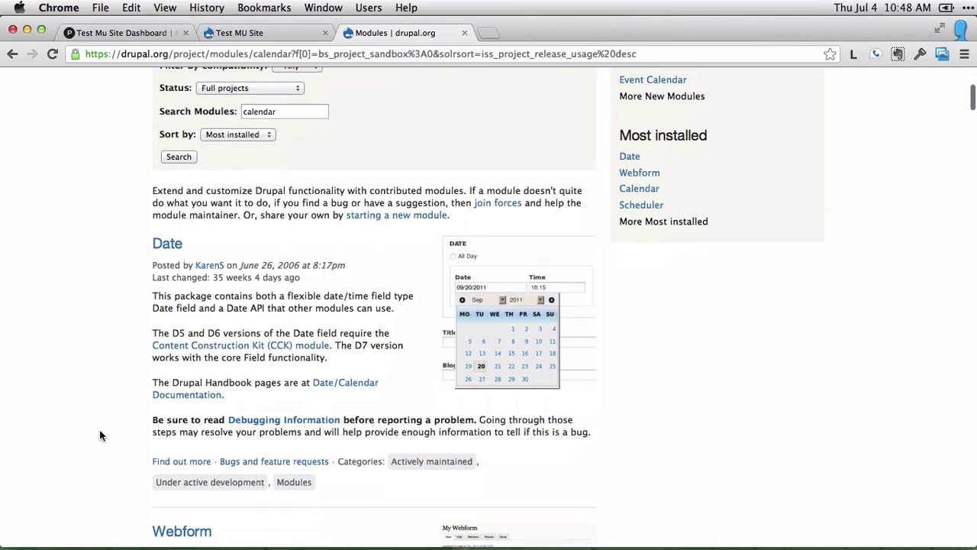
pyautogui.scroll(-5, 99, 435)
pyautogui.scroll(-5, 99, 435)
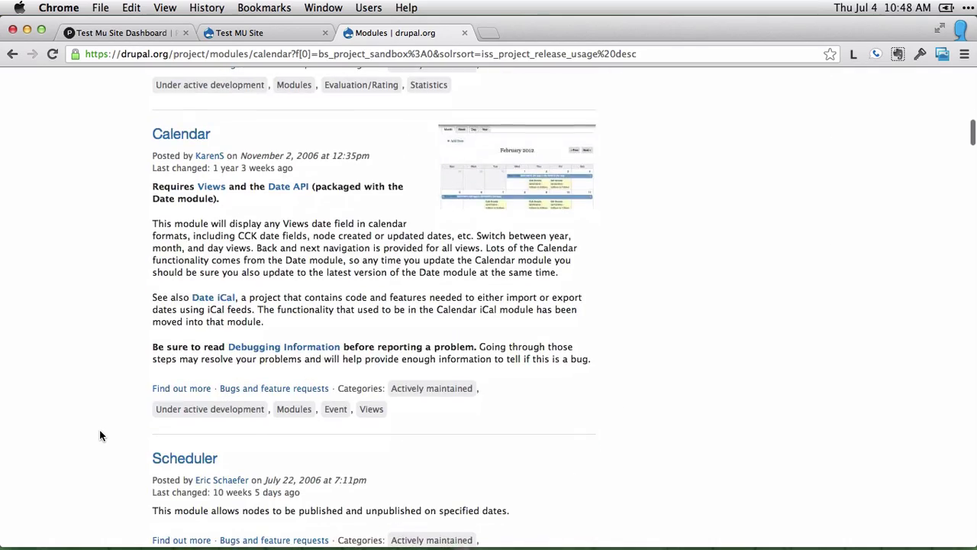
pyautogui.scroll(-2, 109, 343)
pyautogui.scroll(-10, 110, 344)
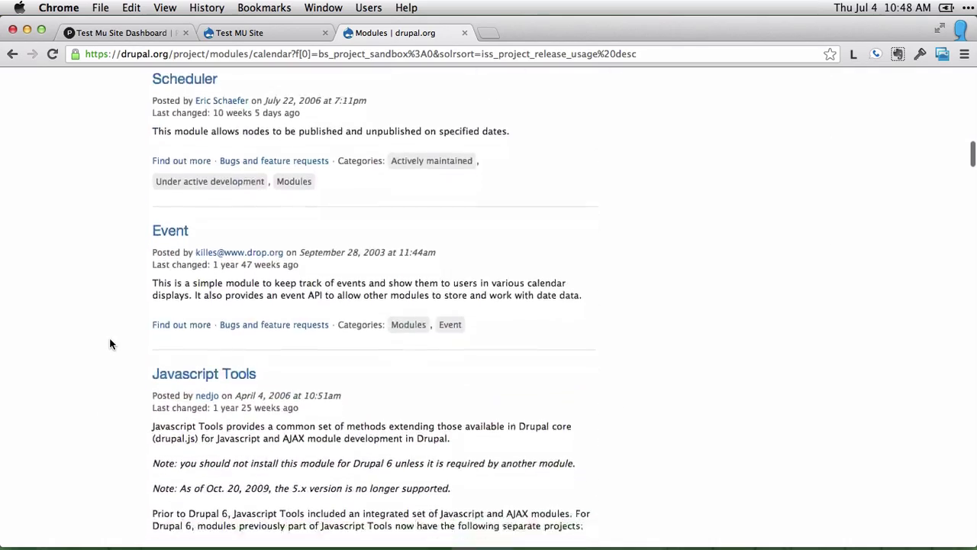
pyautogui.scroll(-2, 109, 343)
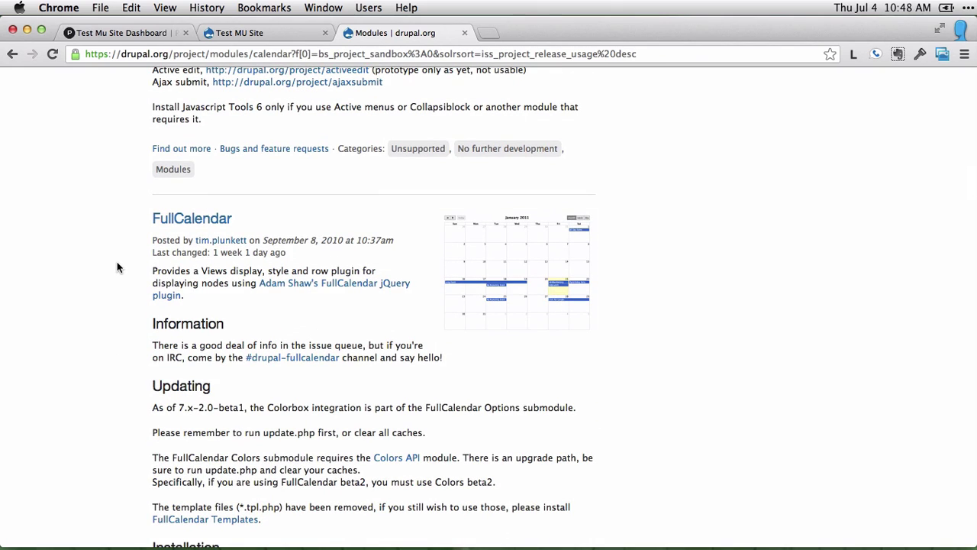
pyautogui.scroll(-3, 117, 267)
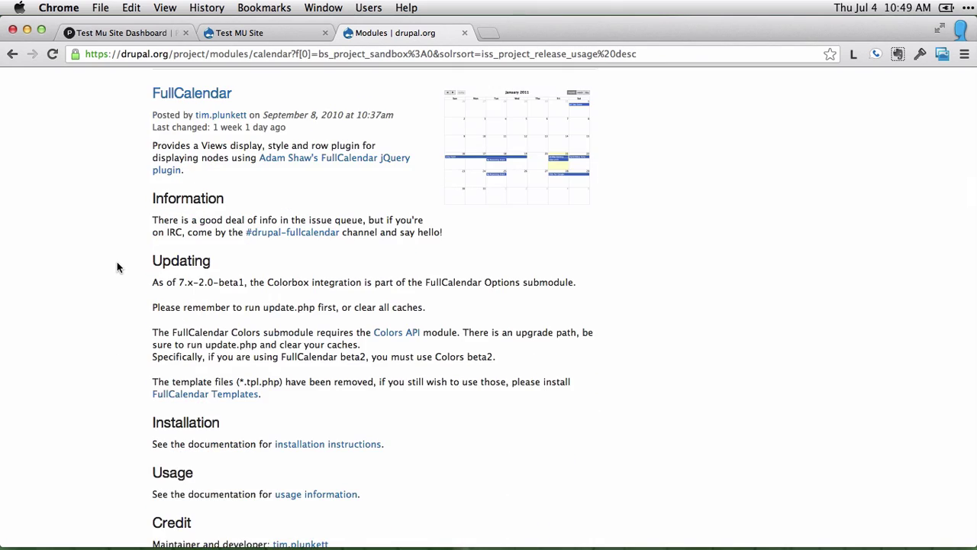
# Delete test-mu-site from its Pantheon dashboard Settings, confirming by typing DELETE
pyautogui.click(242, 33)
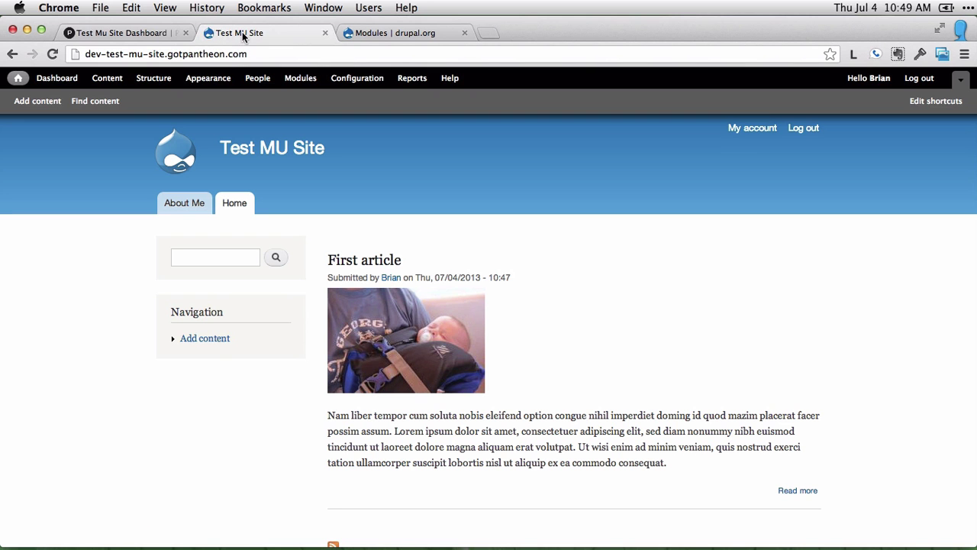
pyautogui.click(111, 32)
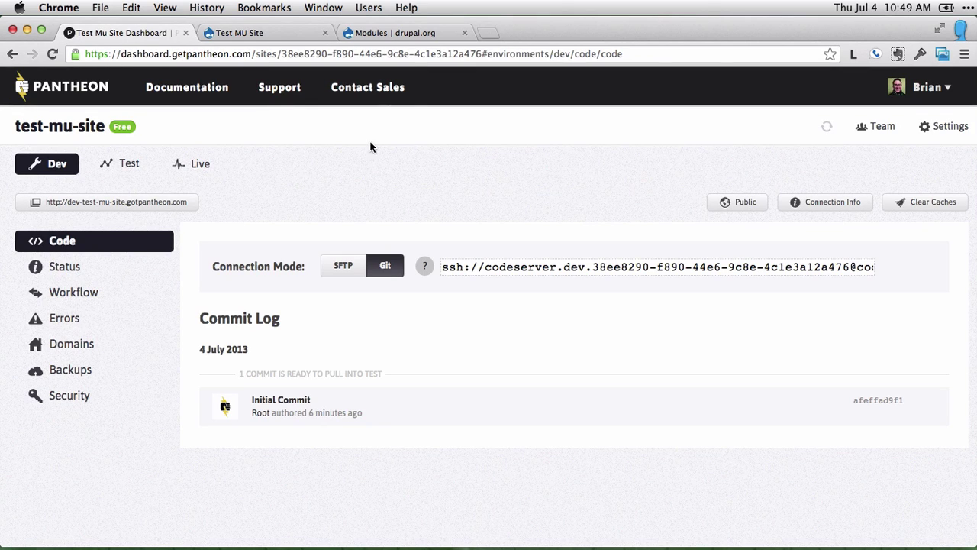
pyautogui.click(952, 137)
pyautogui.click(419, 174)
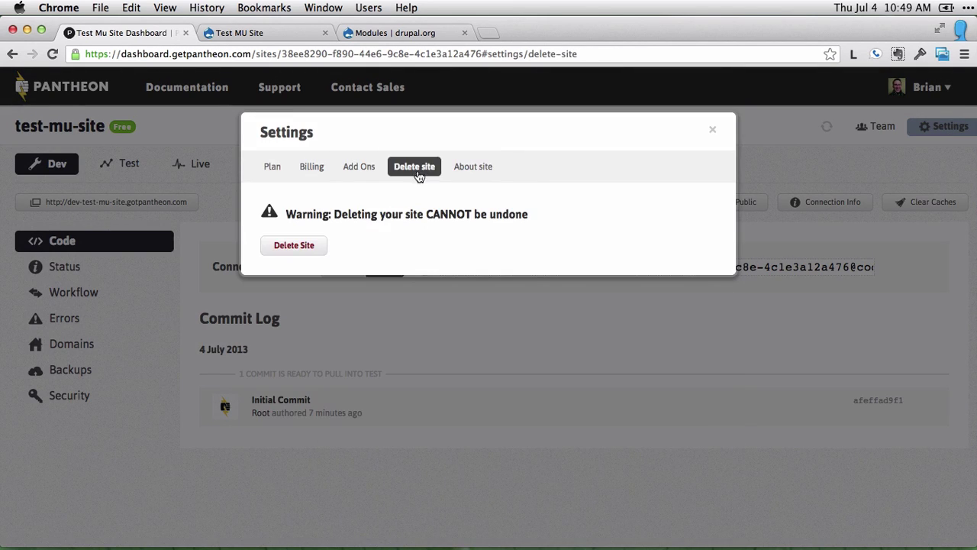
pyautogui.click(296, 246)
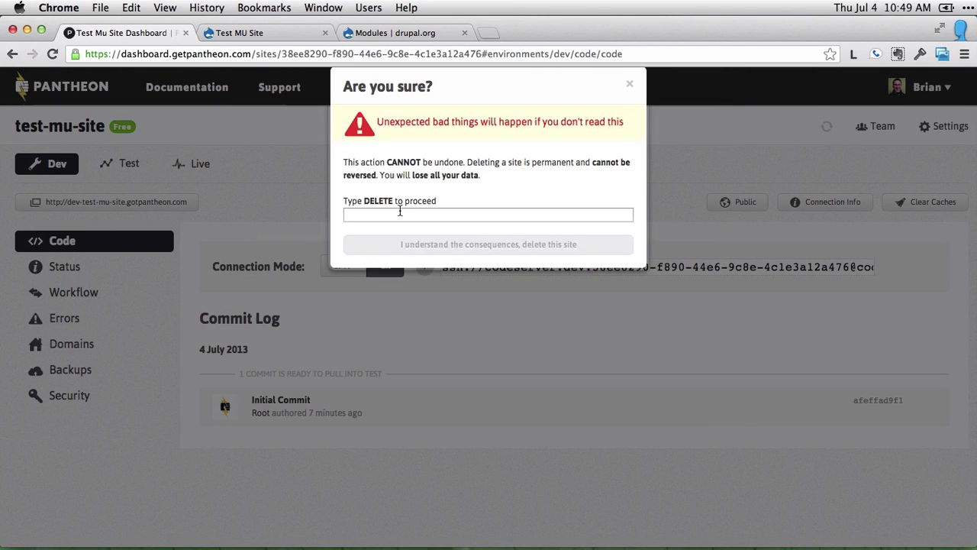
pyautogui.click(400, 211)
pyautogui.write('DELETE')
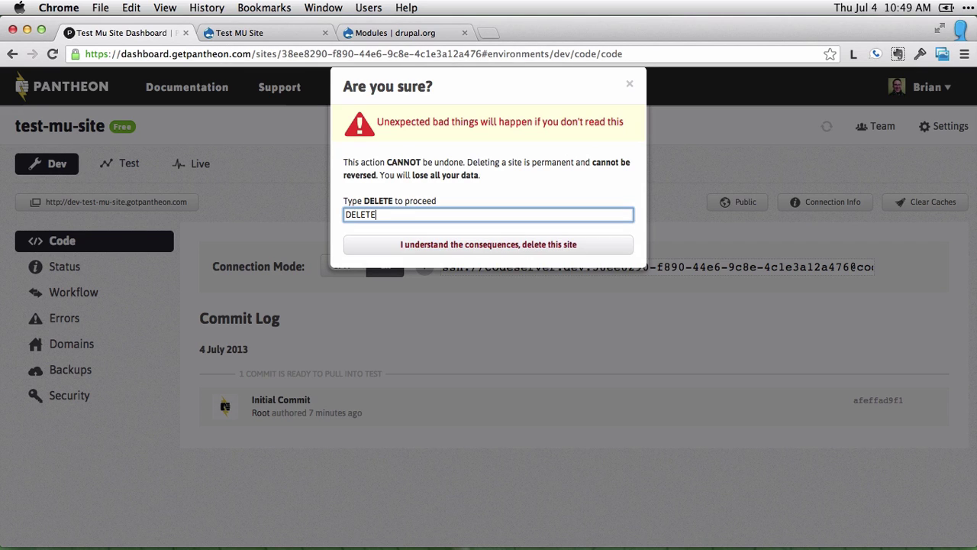
pyautogui.click(449, 249)
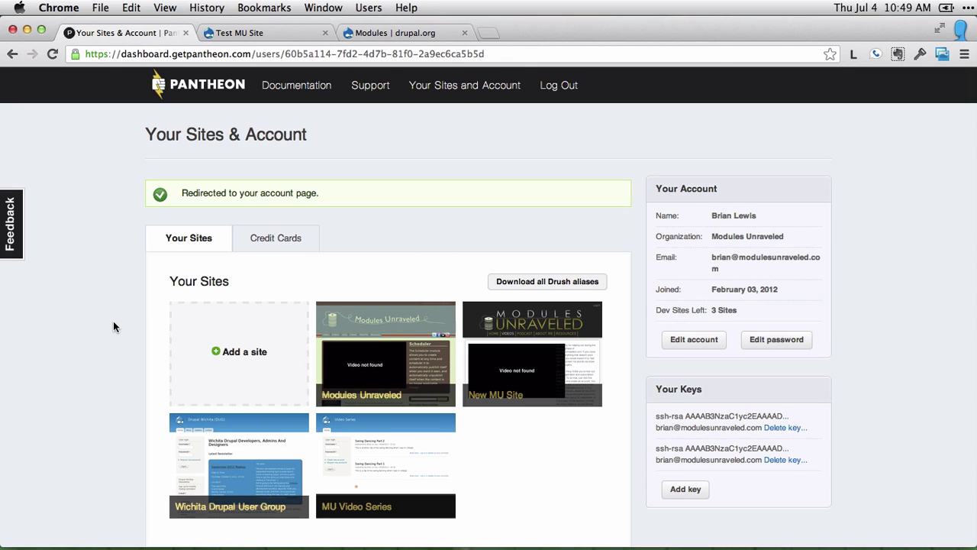
# Reload the Test MU Site to confirm the 404 'Unknown site!' error, then close the error and drupal.org Modules tabs
pyautogui.scroll(-2, 113, 327)
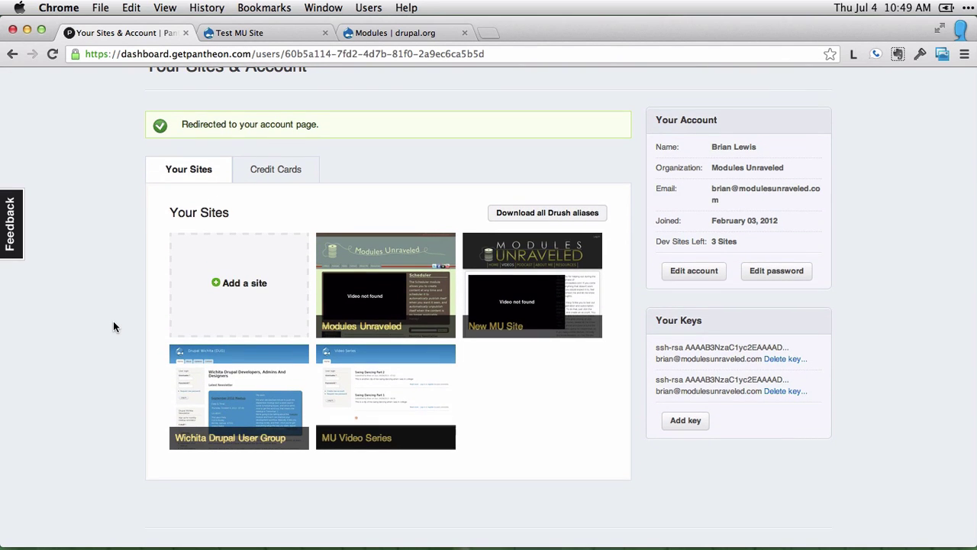
pyautogui.scroll(2, 113, 327)
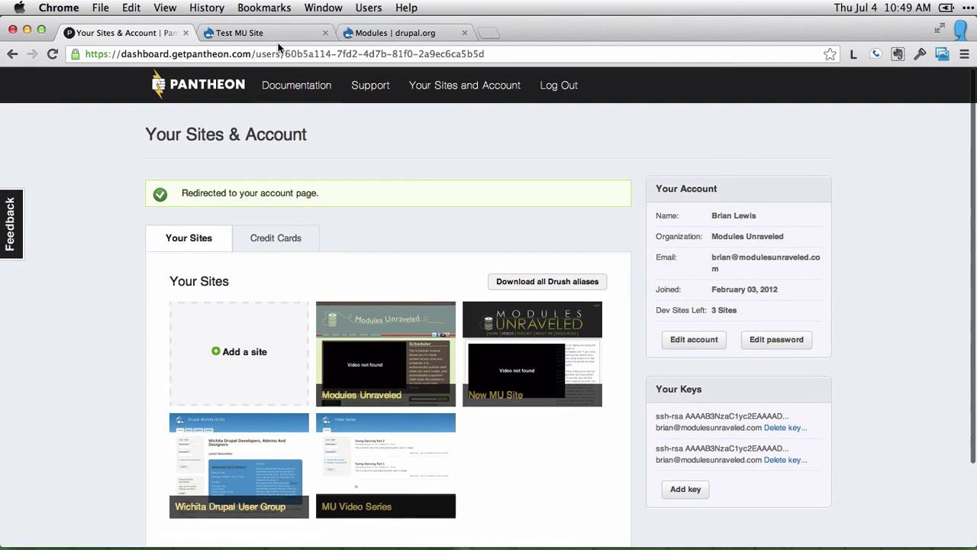
pyautogui.click(278, 38)
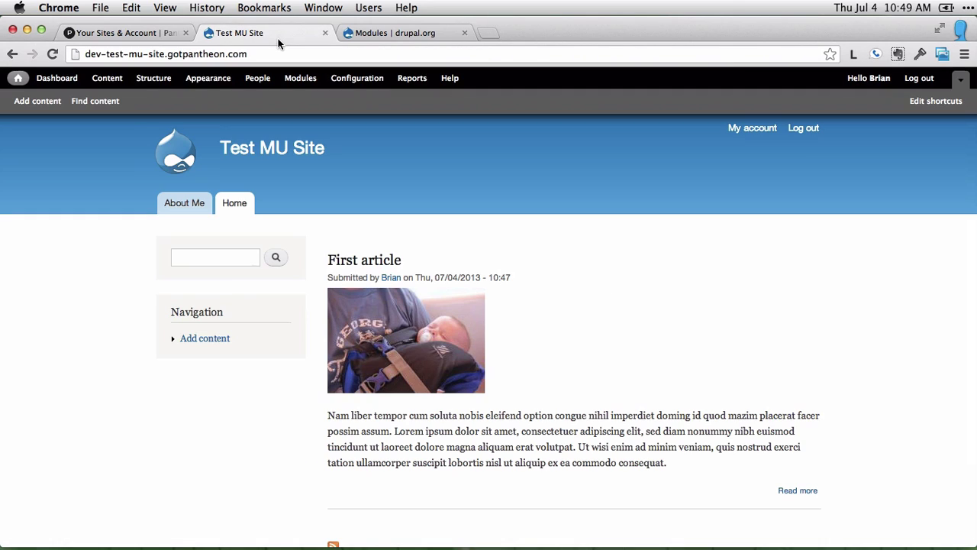
pyautogui.click(185, 174)
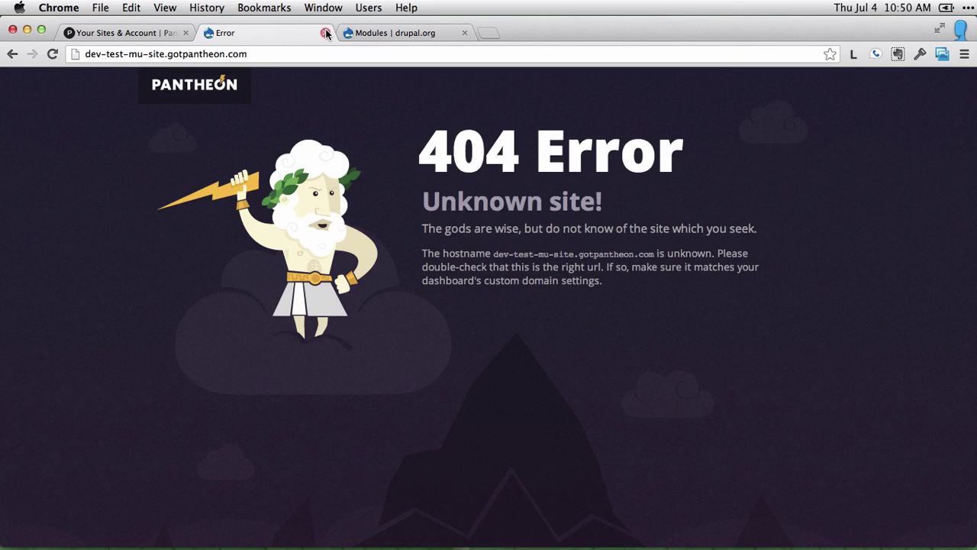
pyautogui.click(325, 33)
pyautogui.click(325, 33)
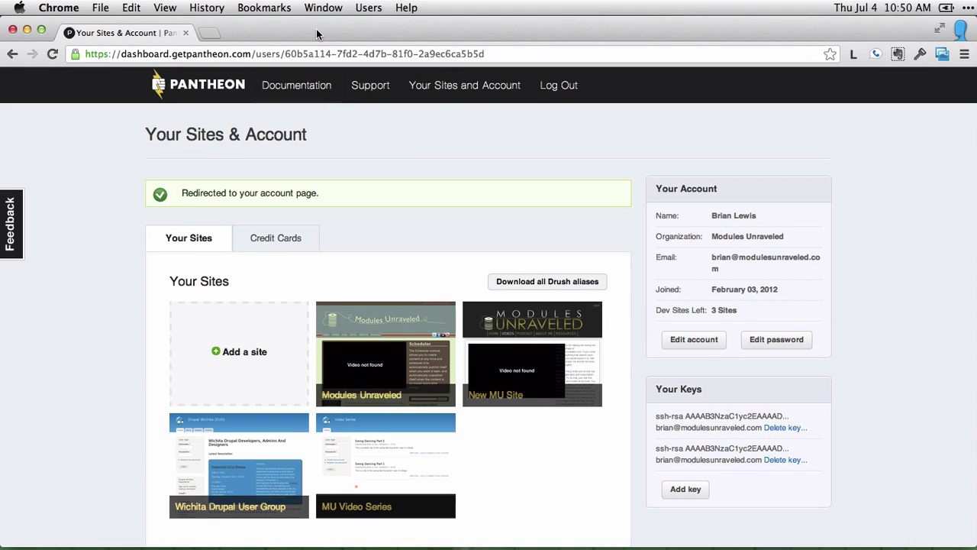